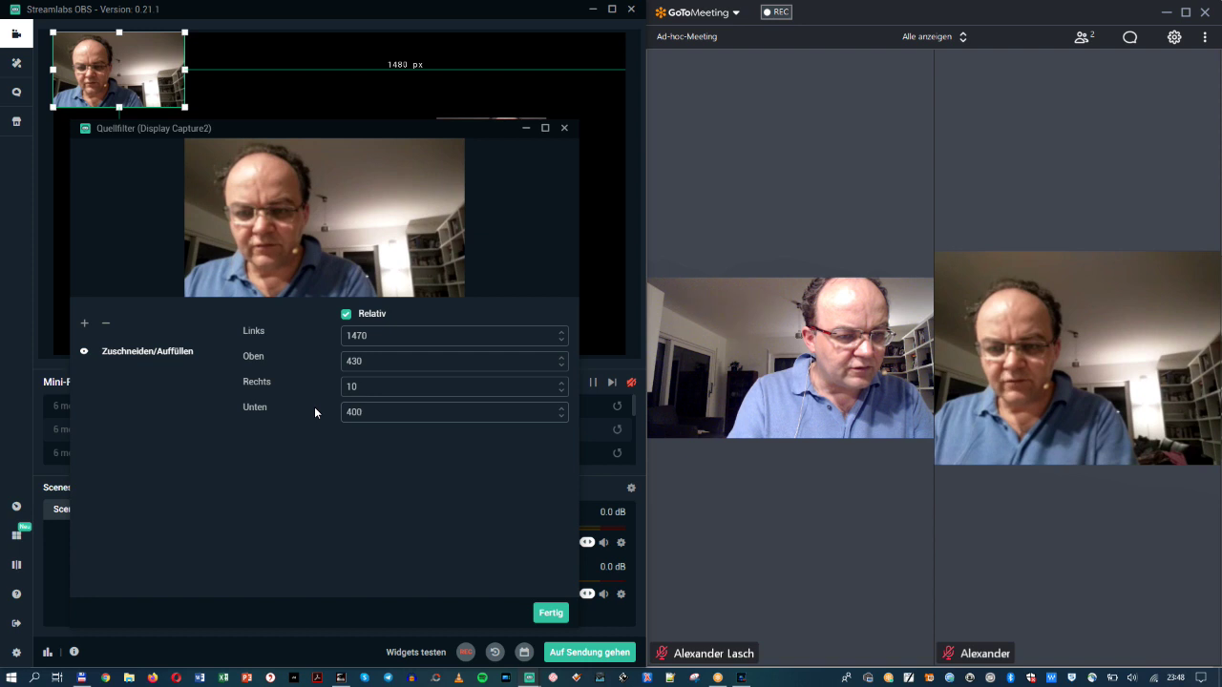
# - Finish the crop filter of Display Capture2 and place the second webcam image directly below the first one in the scene
pyautogui.click(552, 615)
pyautogui.moveTo(131, 108); pyautogui.dragTo(547, 271)
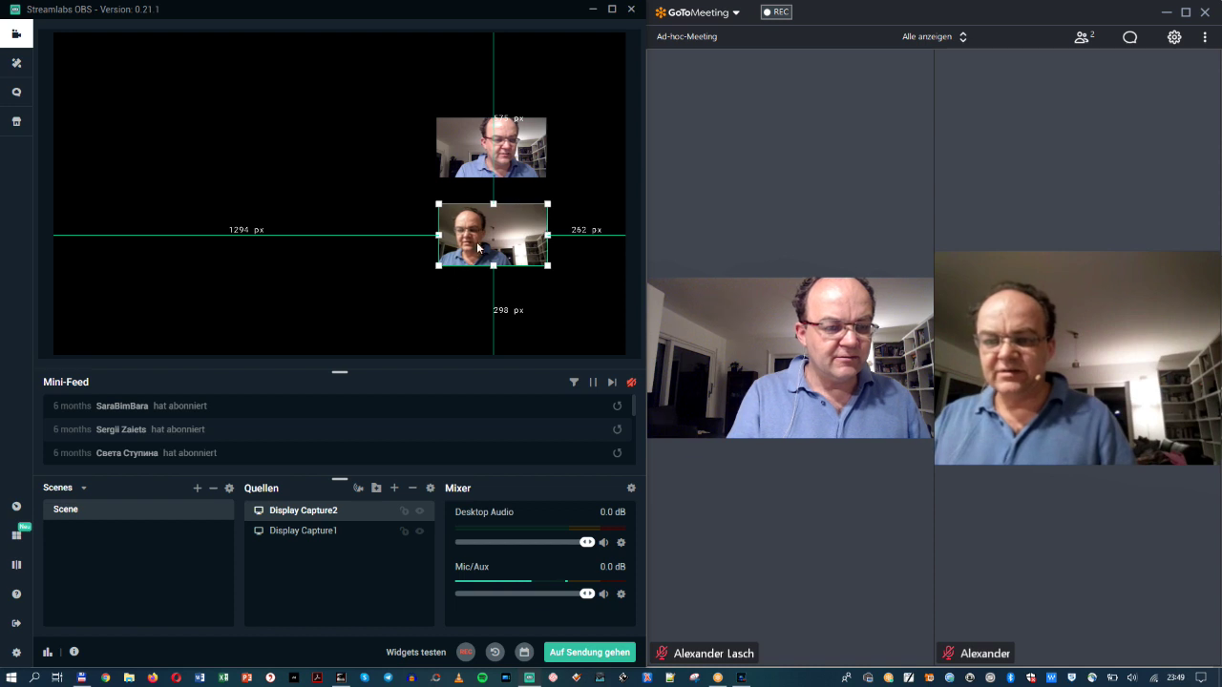
# - Switch to Photoshop and fine-tune the positions of the Windows10 and Android name labels beside the two webcam cut-outs
pyautogui.click(342, 678)
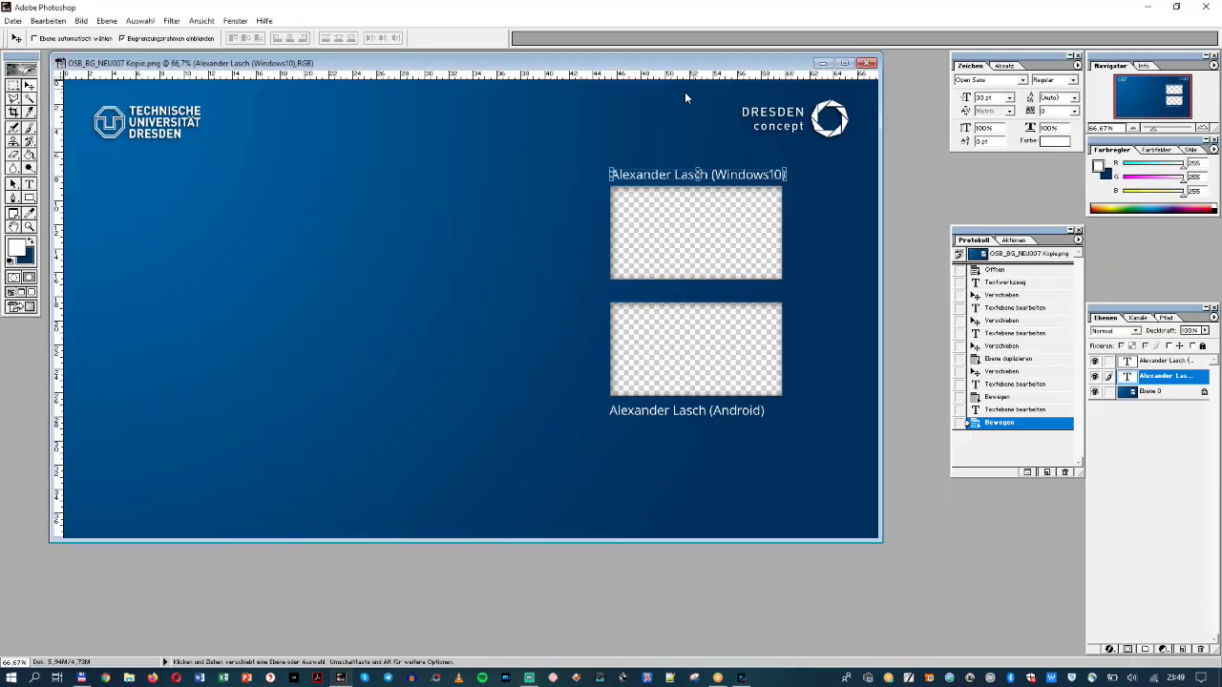
pyautogui.moveTo(653, 65); pyautogui.dragTo(688, 110)
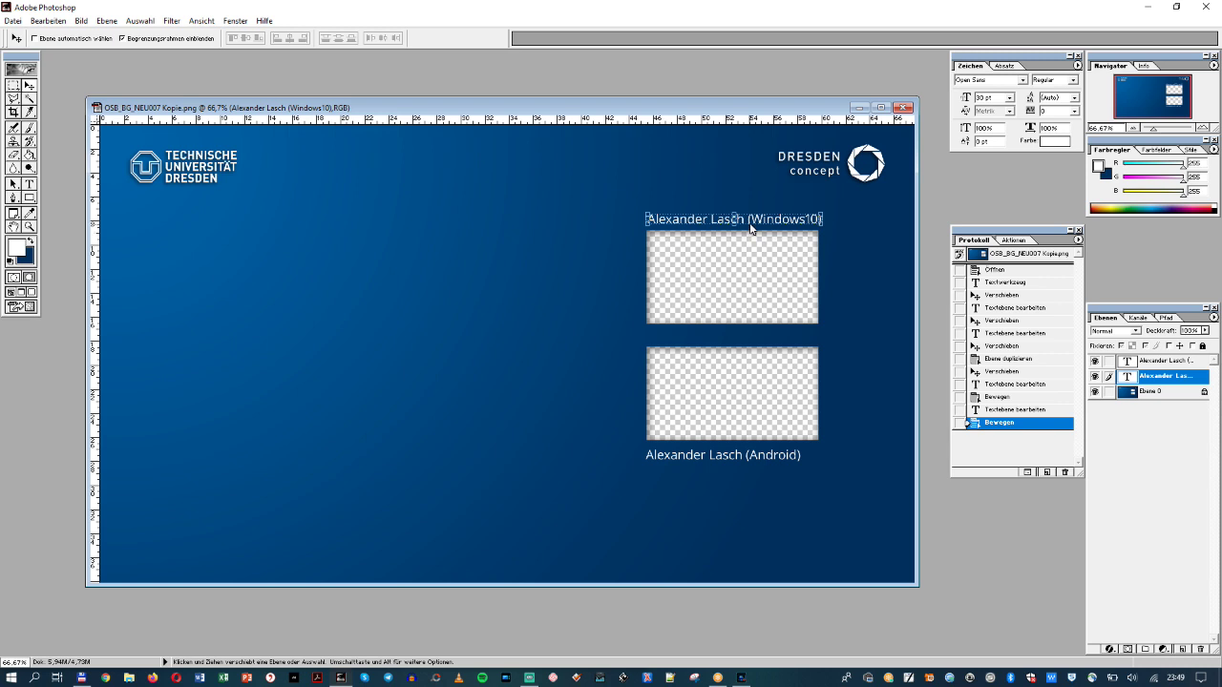
pyautogui.moveTo(750, 227)
pyautogui.mouseDown()
pyautogui.moveTo(737, 189)
pyautogui.moveTo(750, 226)
pyautogui.mouseUp()
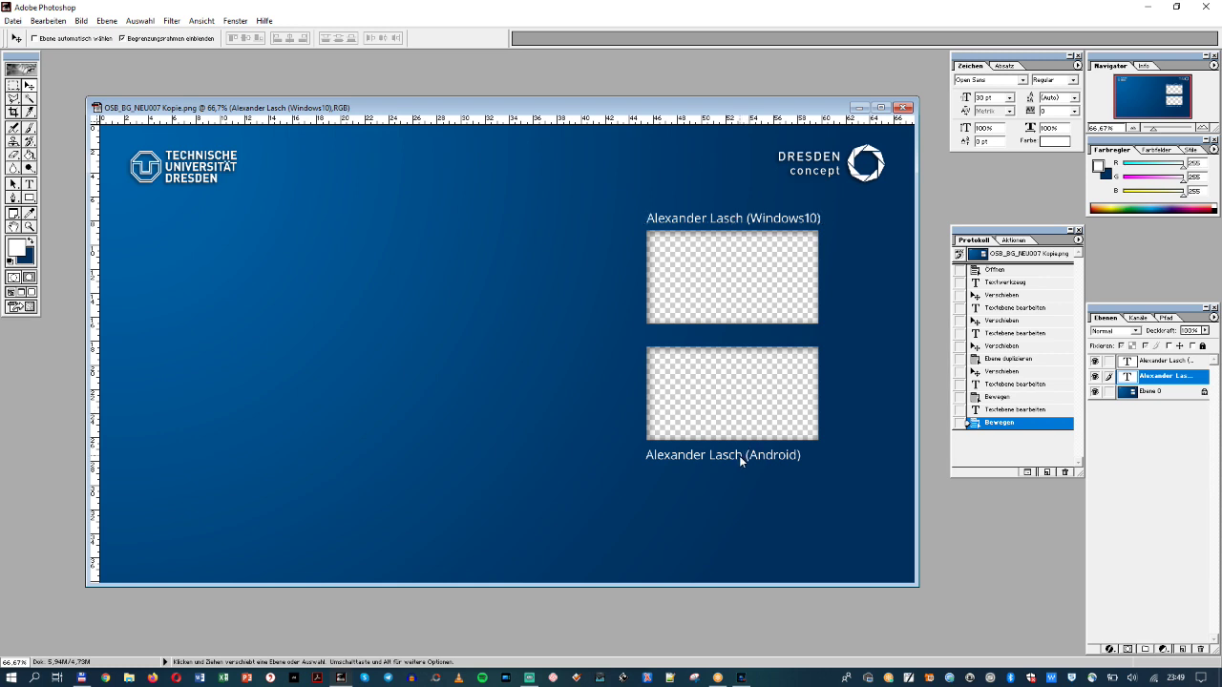
pyautogui.click(1174, 362)
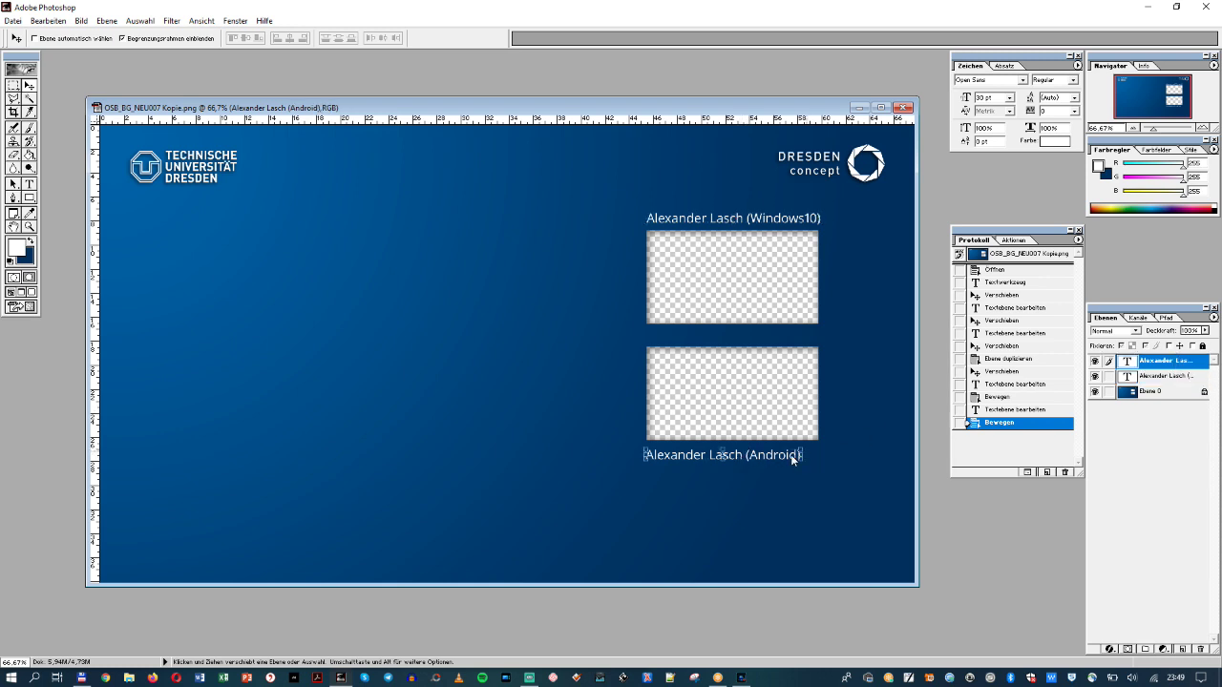
pyautogui.moveTo(761, 456); pyautogui.dragTo(760, 456)
pyautogui.click(762, 457)
# - Duplicate the Android label layer and move the copy to the left of the Windows10 label, at about the same height
pyautogui.rightClick(1160, 368)
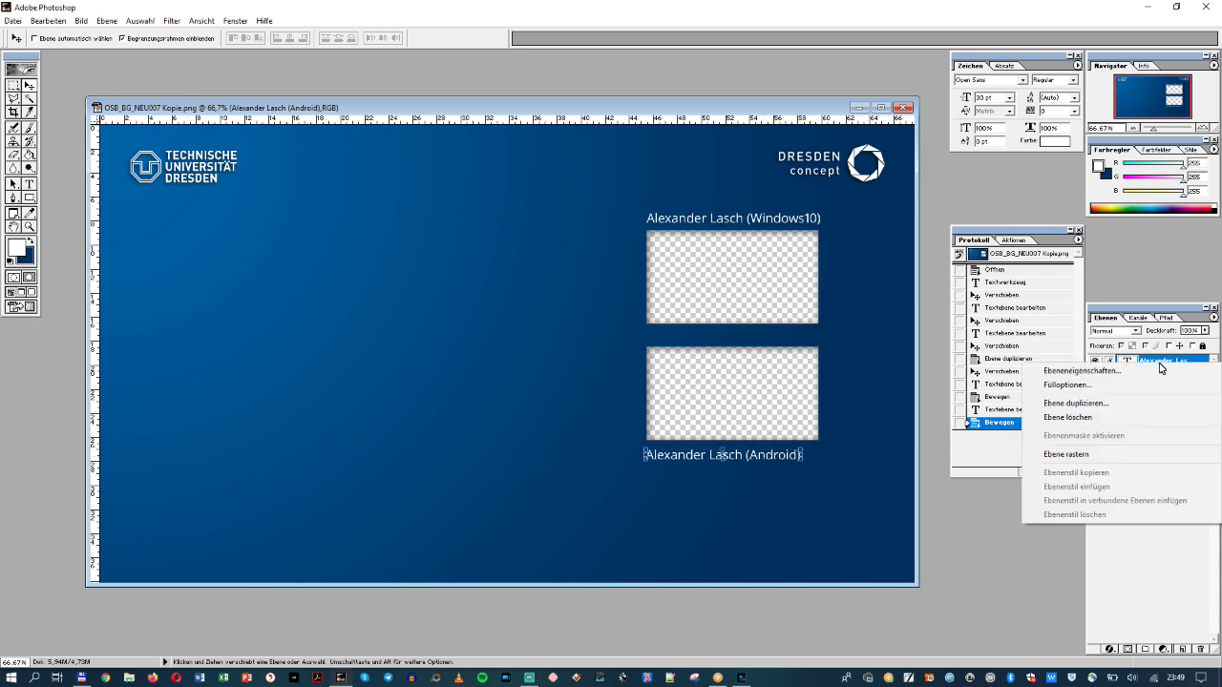
pyautogui.click(1123, 405)
pyautogui.click(714, 308)
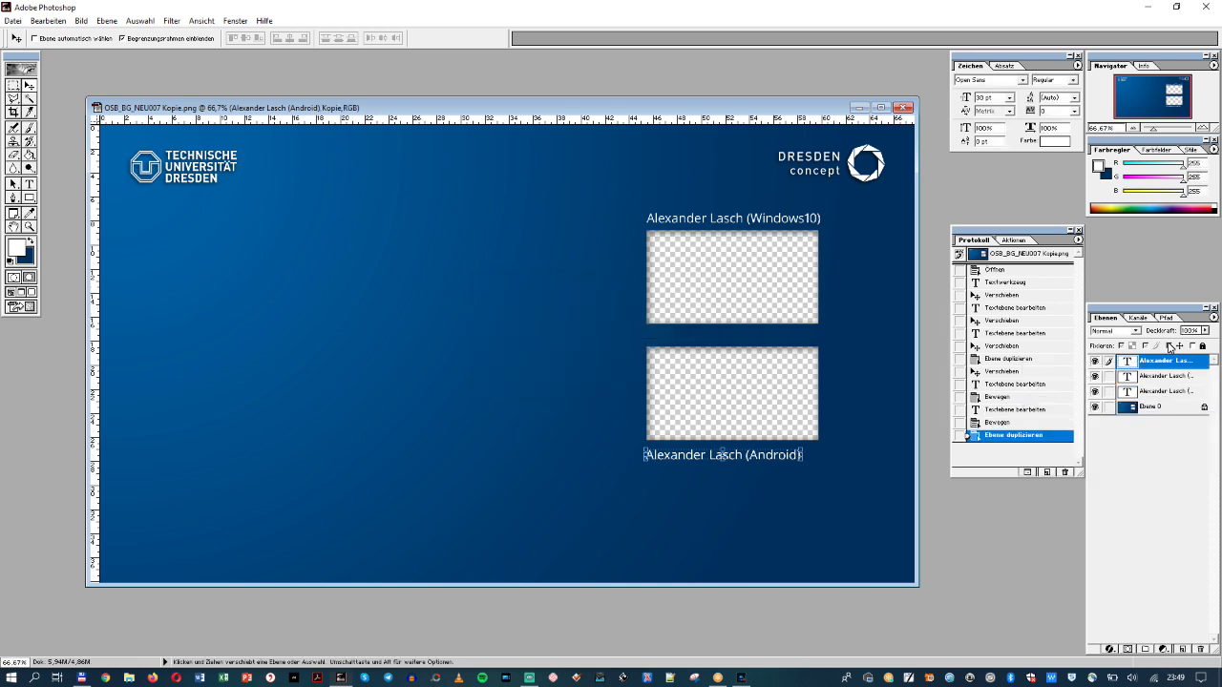
pyautogui.moveTo(738, 218); pyautogui.dragTo(523, 111)
pyautogui.moveTo(617, 422); pyautogui.dragTo(432, 347)
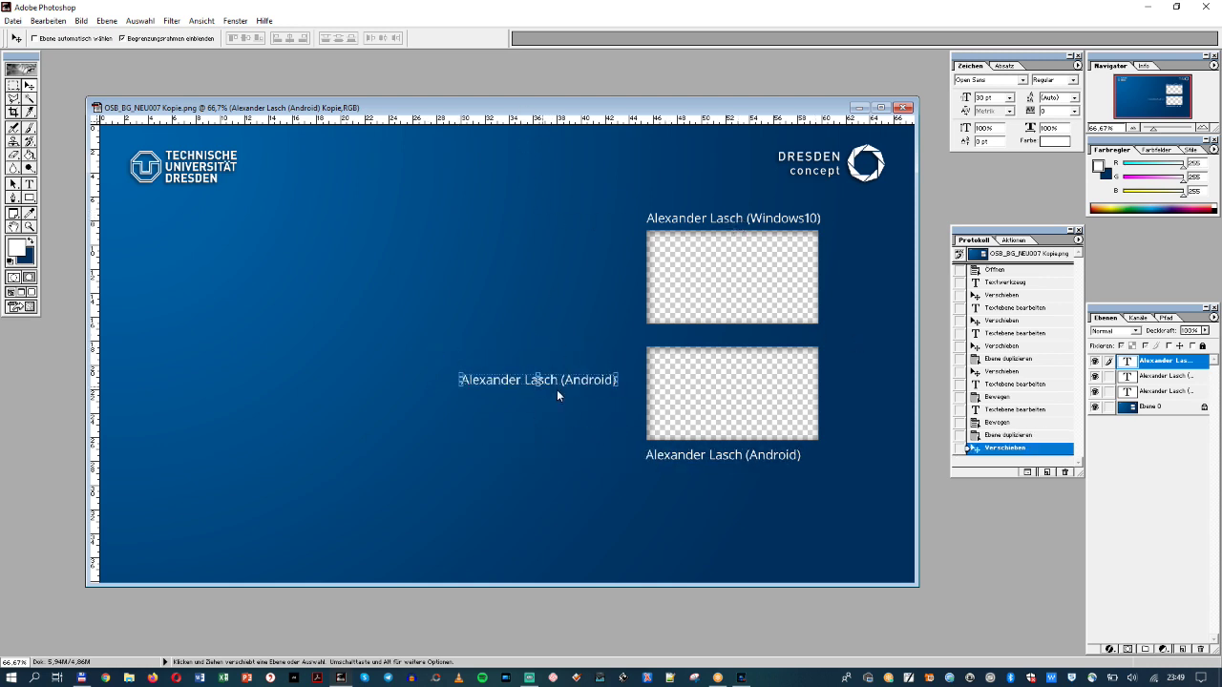
pyautogui.moveTo(560, 382); pyautogui.dragTo(541, 218)
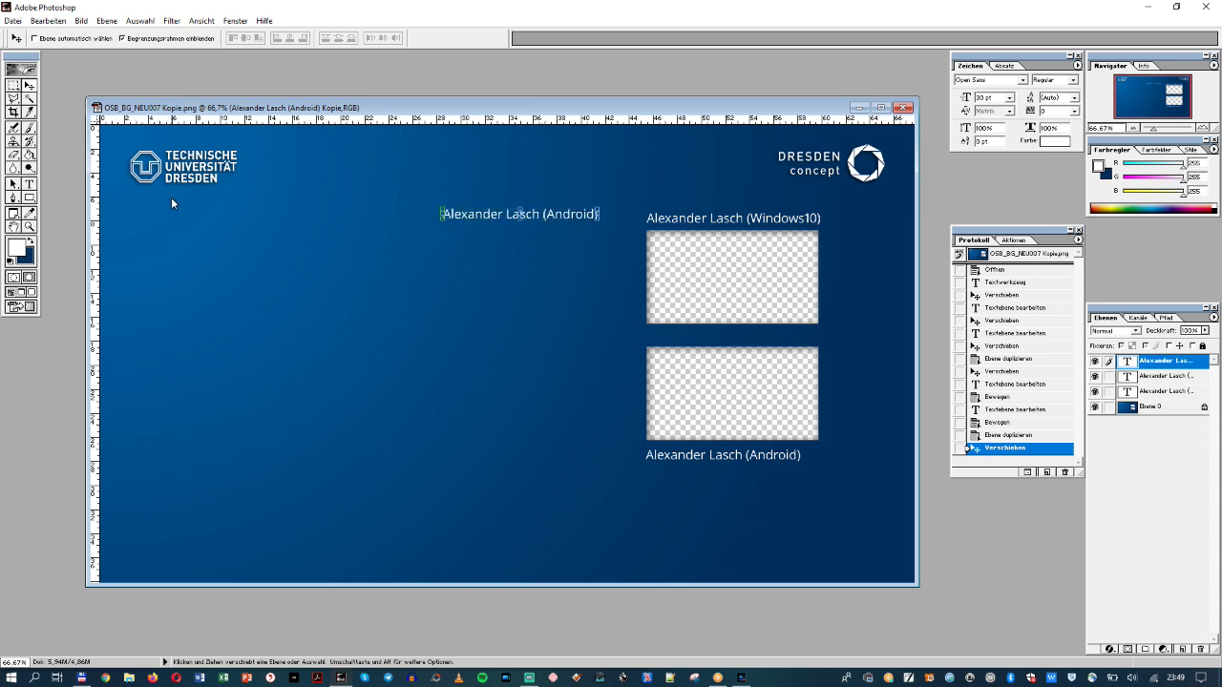
# - Replace the copied label's text with "YouTube-Chat" and shift it slightly to the left
pyautogui.click(30, 185)
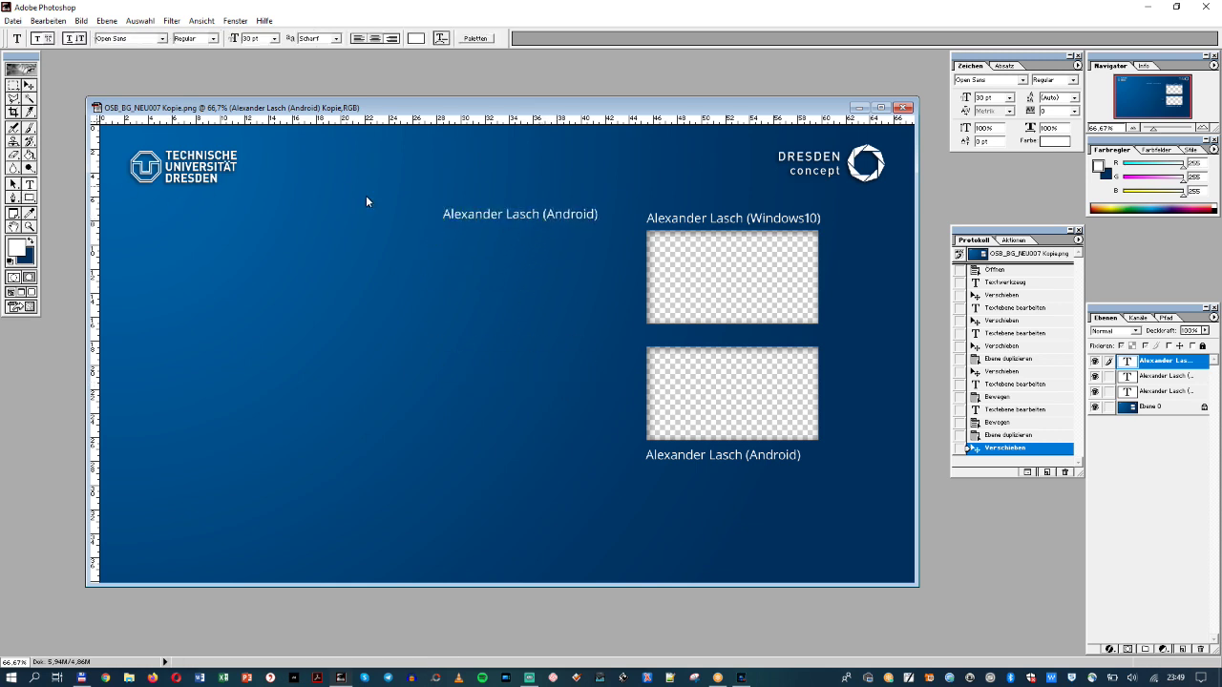
pyautogui.click(457, 216)
pyautogui.doubleClick(457, 217)
pyautogui.hotkey('ctrl', 'a')
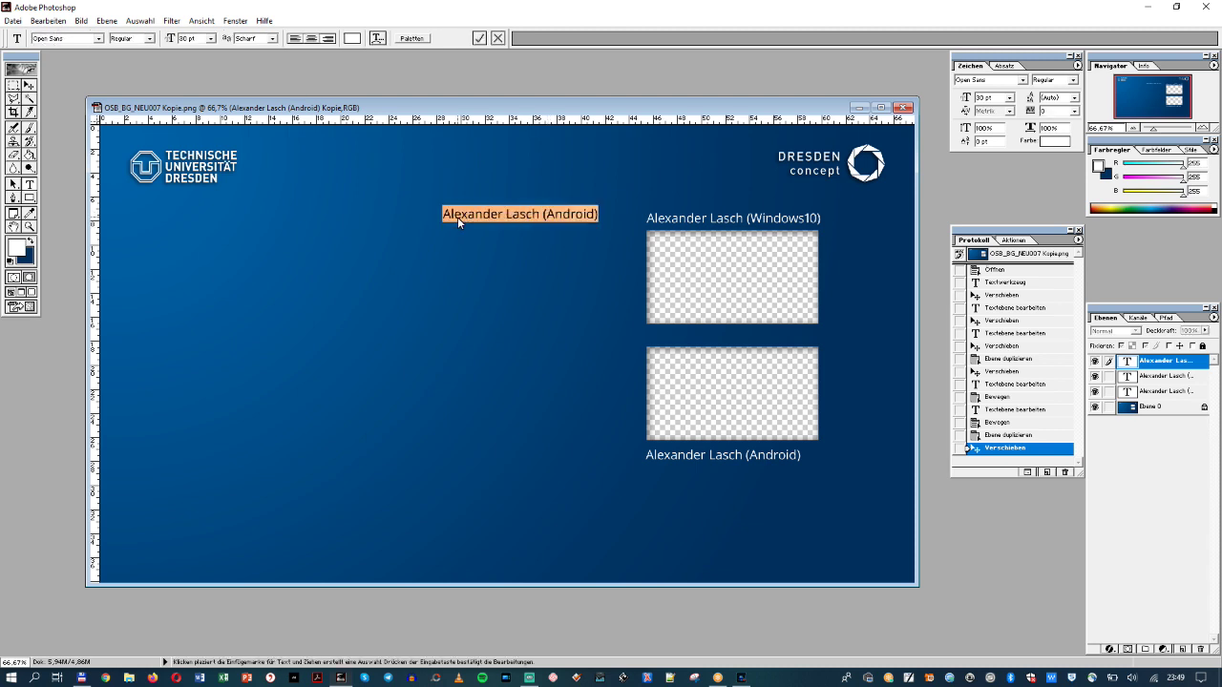
pyautogui.write('YO')
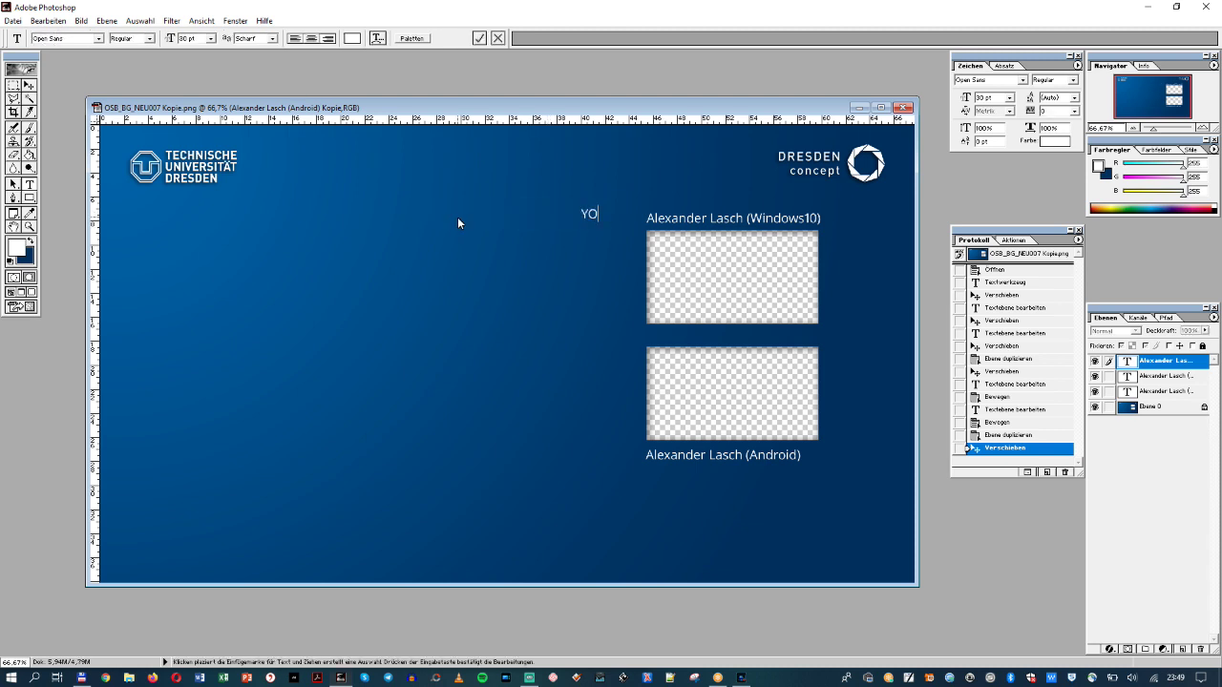
pyautogui.press('BackSpace')
pyautogui.write('ouTube-Chat')
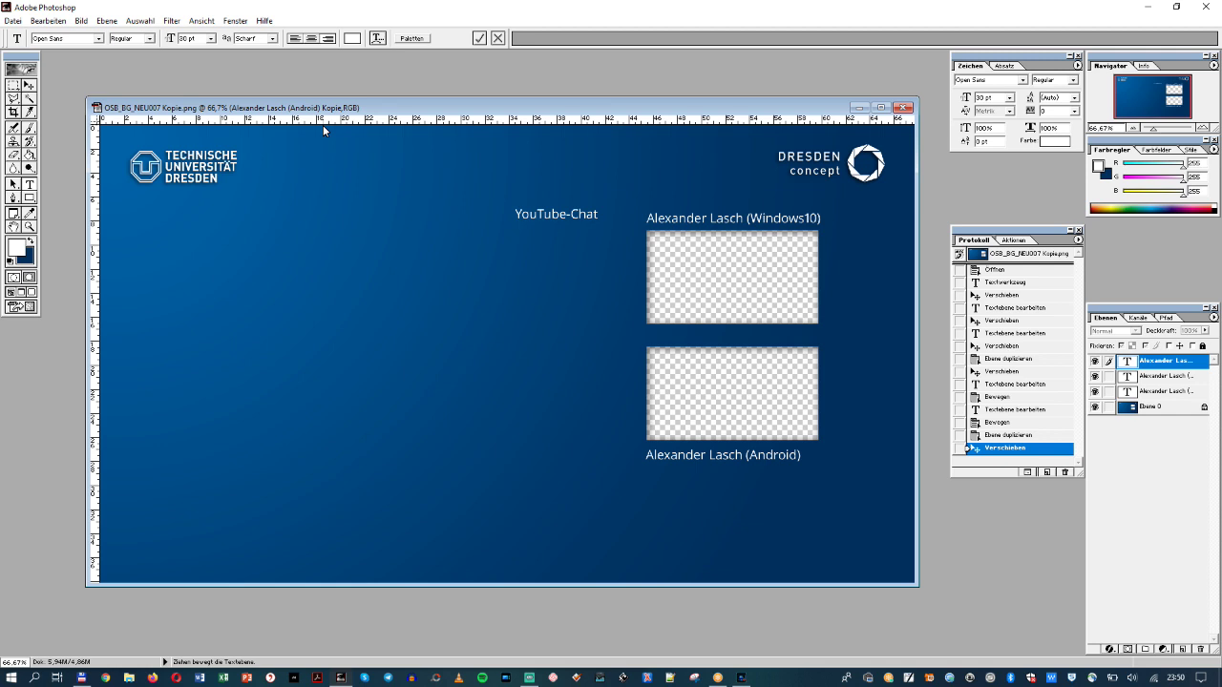
pyautogui.click(29, 86)
pyautogui.moveTo(582, 215); pyautogui.dragTo(532, 216)
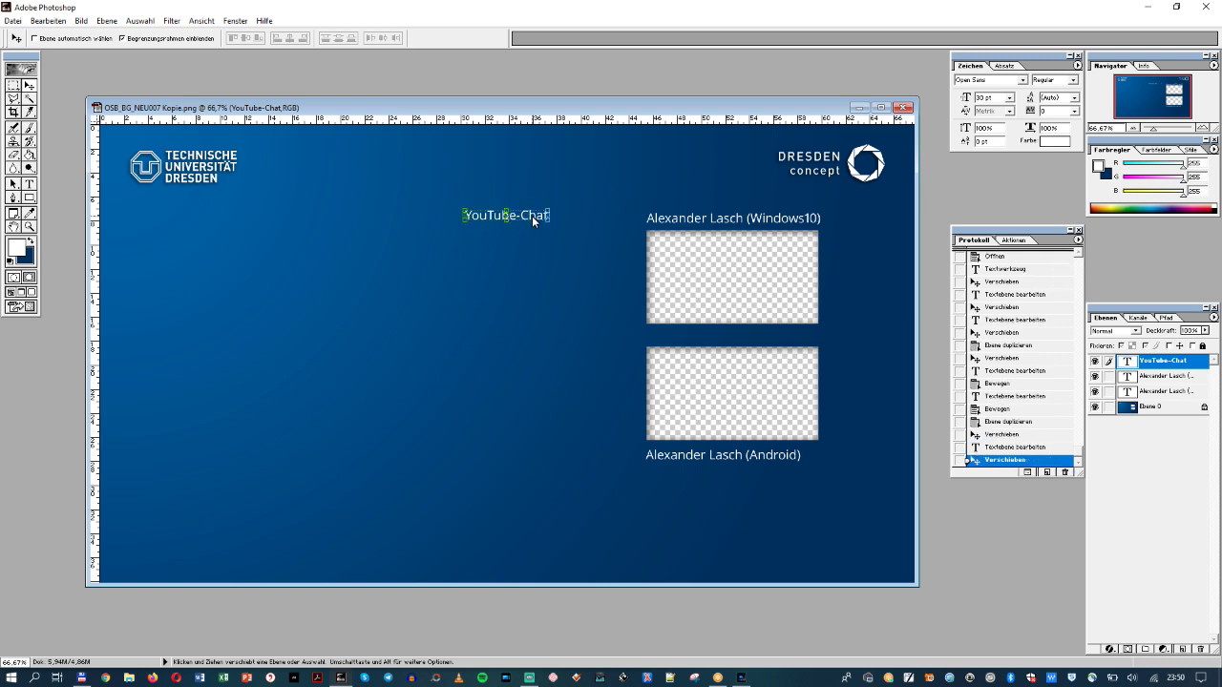
# - Duplicate the background layer Ebene 0, keeping the suggested name Ebene 0 Kopie
pyautogui.click(1159, 408)
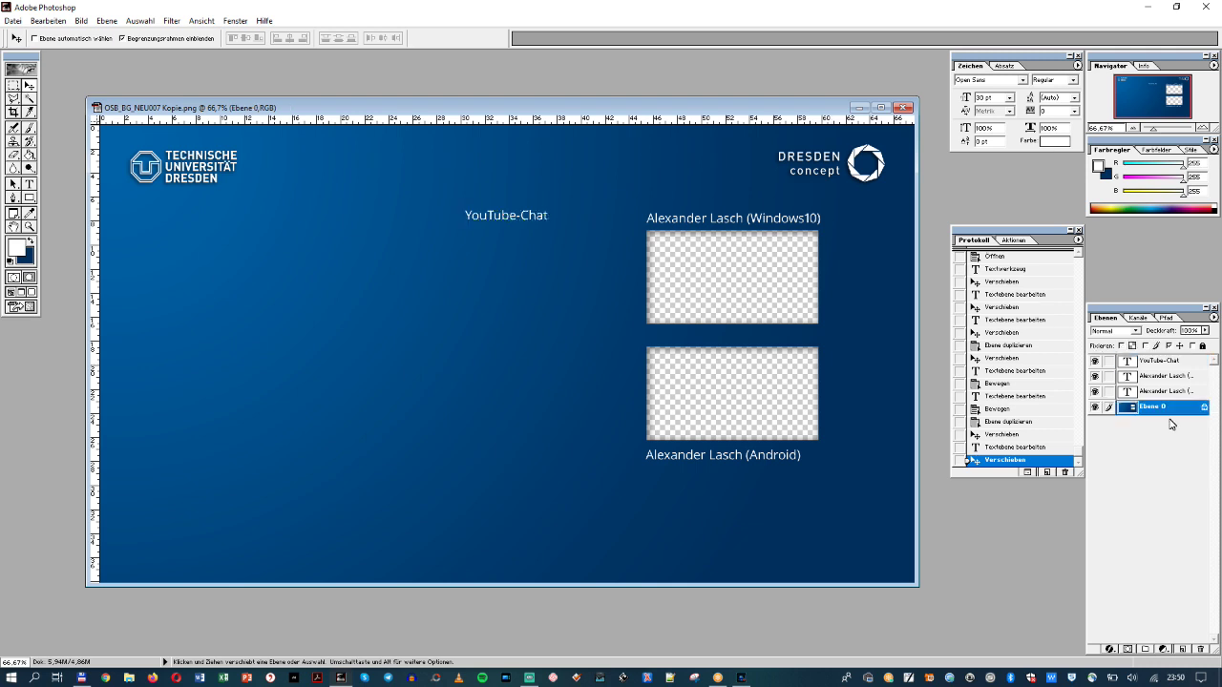
pyautogui.rightClick(1157, 417)
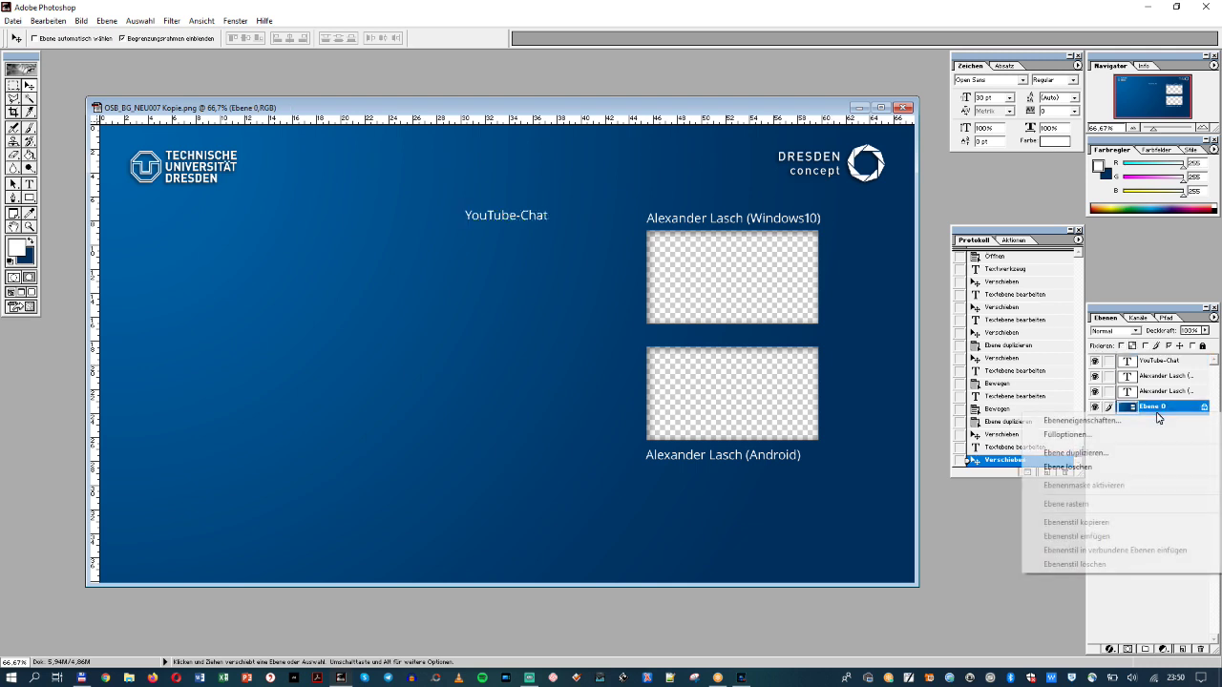
pyautogui.click(1085, 454)
pyautogui.click(714, 306)
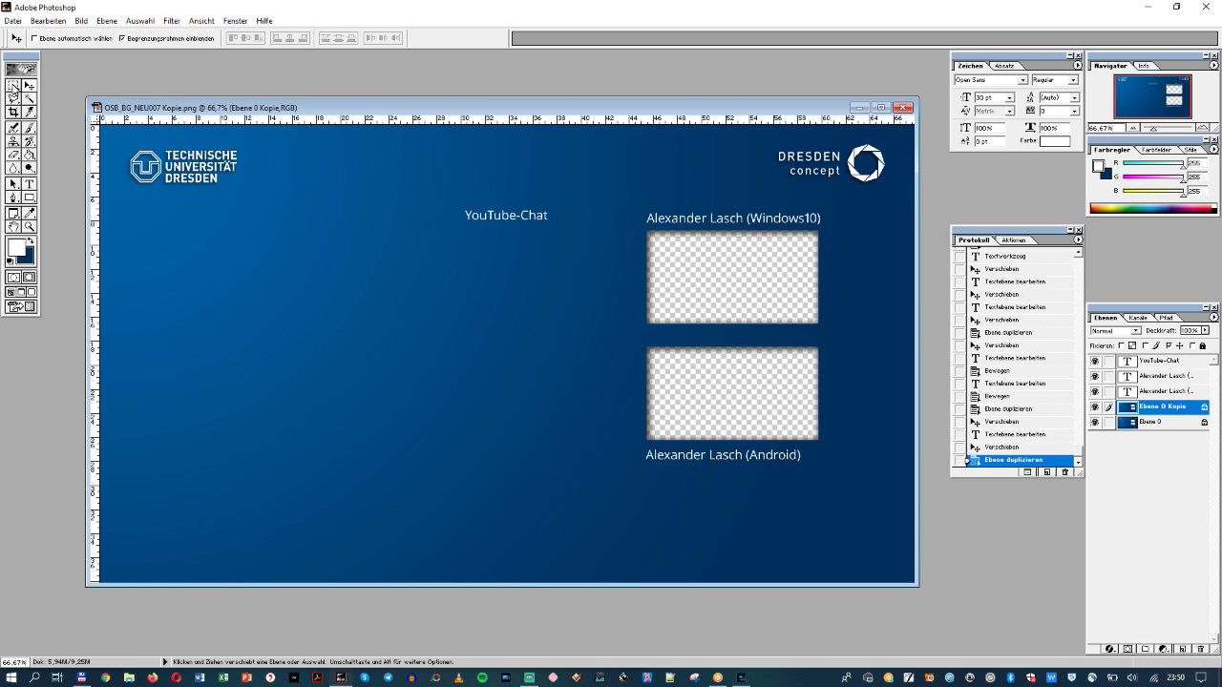
pyautogui.click(13, 86)
pyautogui.moveTo(465, 223); pyautogui.dragTo(627, 319)
pyautogui.hotkey('ctrl', 'd')
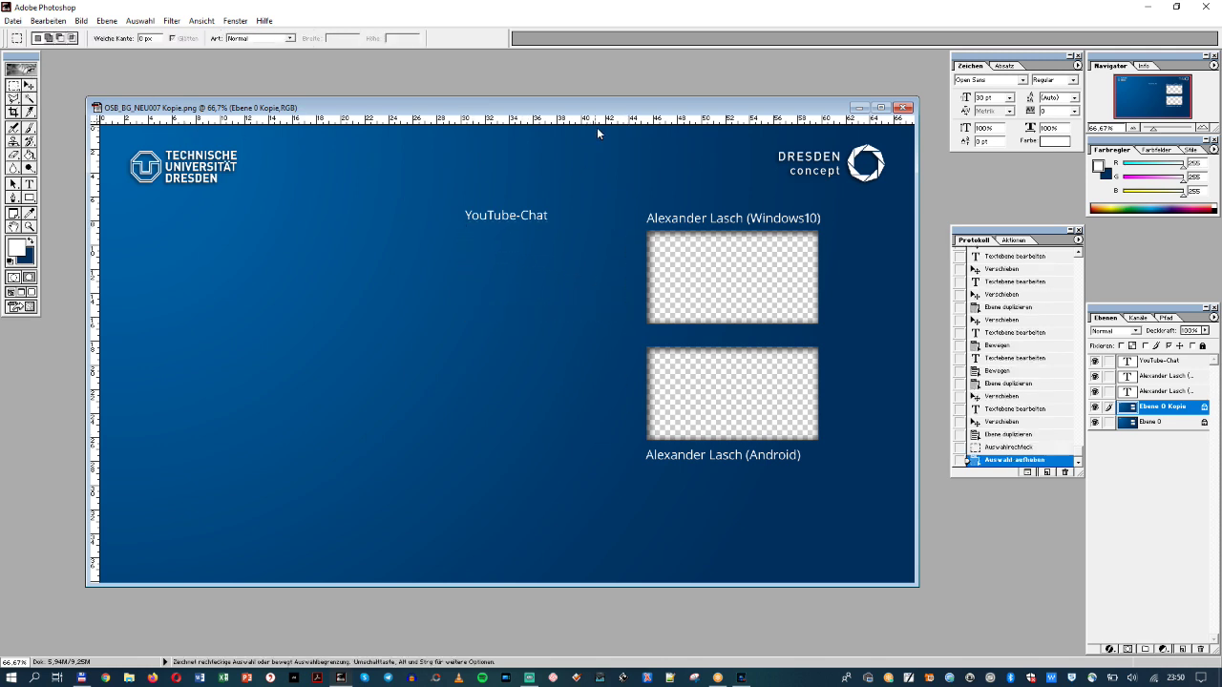
# - Place horizontal guides at the top edge of the upper webcam cut-out and the bottom edge of the lower one
pyautogui.moveTo(596, 120); pyautogui.dragTo(610, 230)
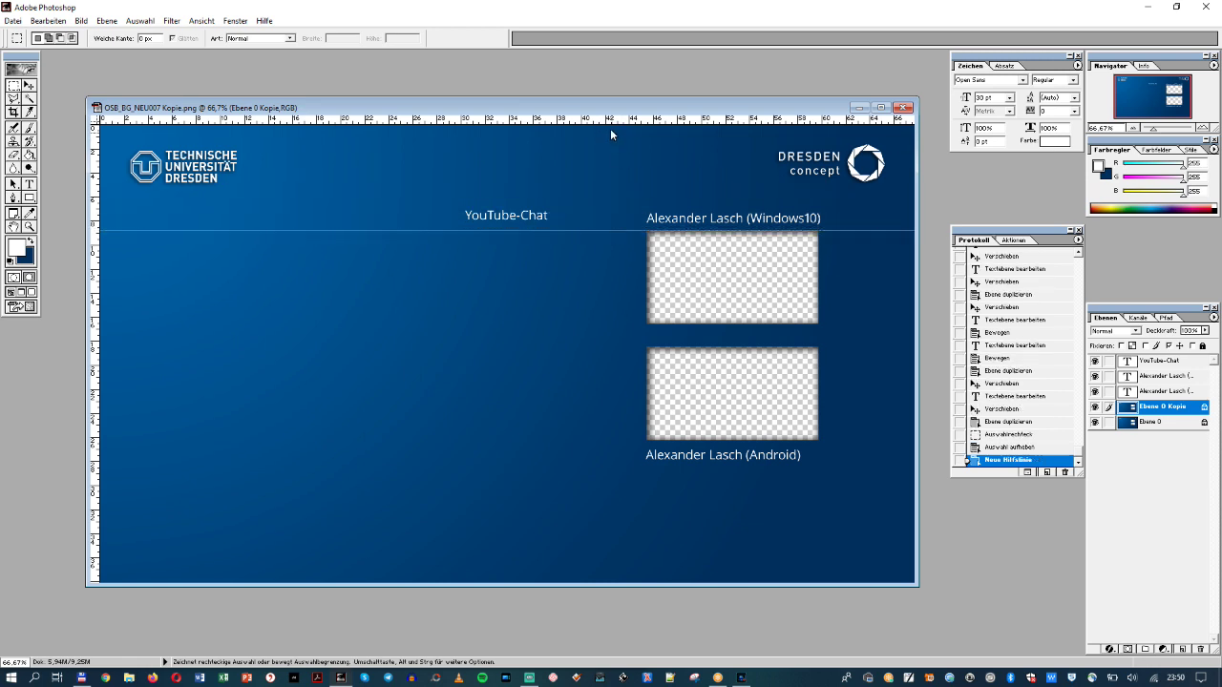
pyautogui.moveTo(609, 121); pyautogui.dragTo(625, 440)
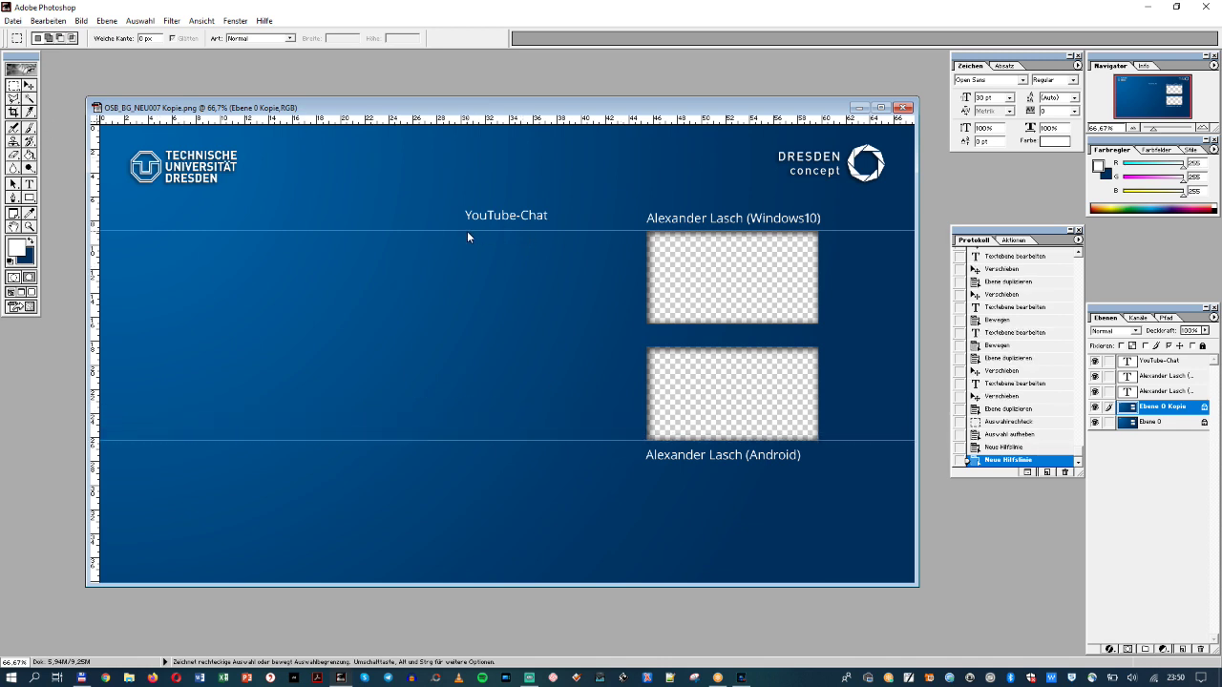
# - Cut a rectangular window below the YouTube-Chat label between the two guides on Ebene 0 Kopie, and hide Ebene 0
pyautogui.moveTo(582, 397); pyautogui.dragTo(610, 442)
pyautogui.press('Delete')
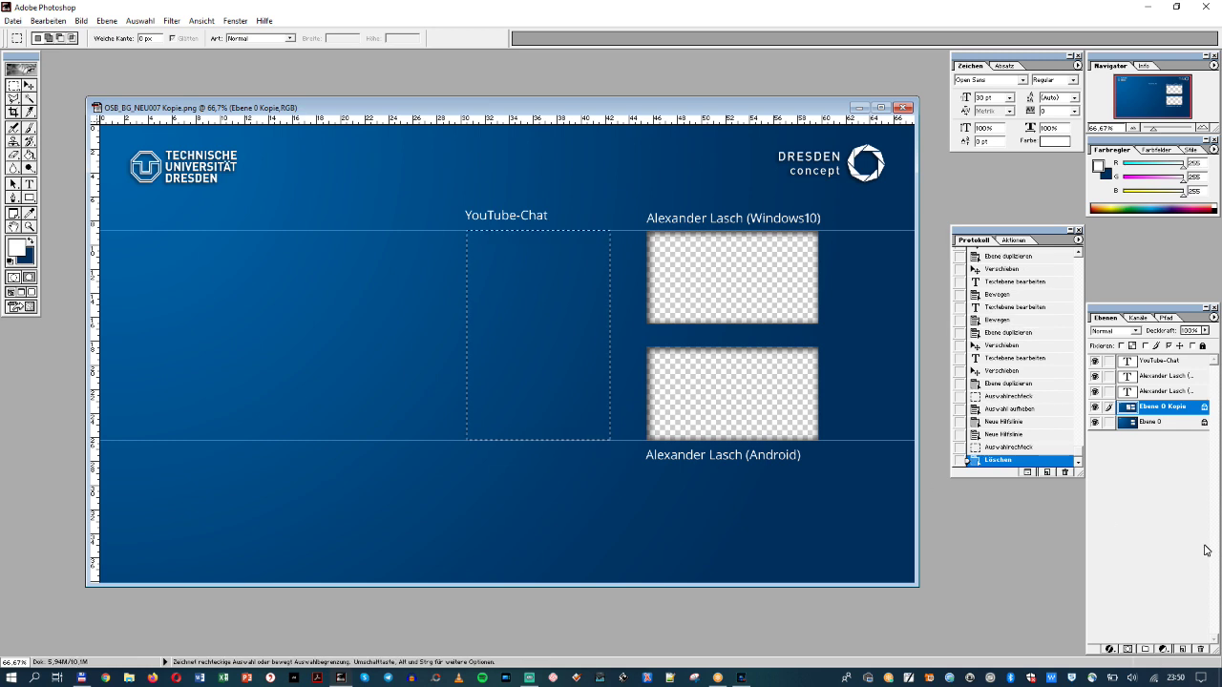
pyautogui.click(1094, 421)
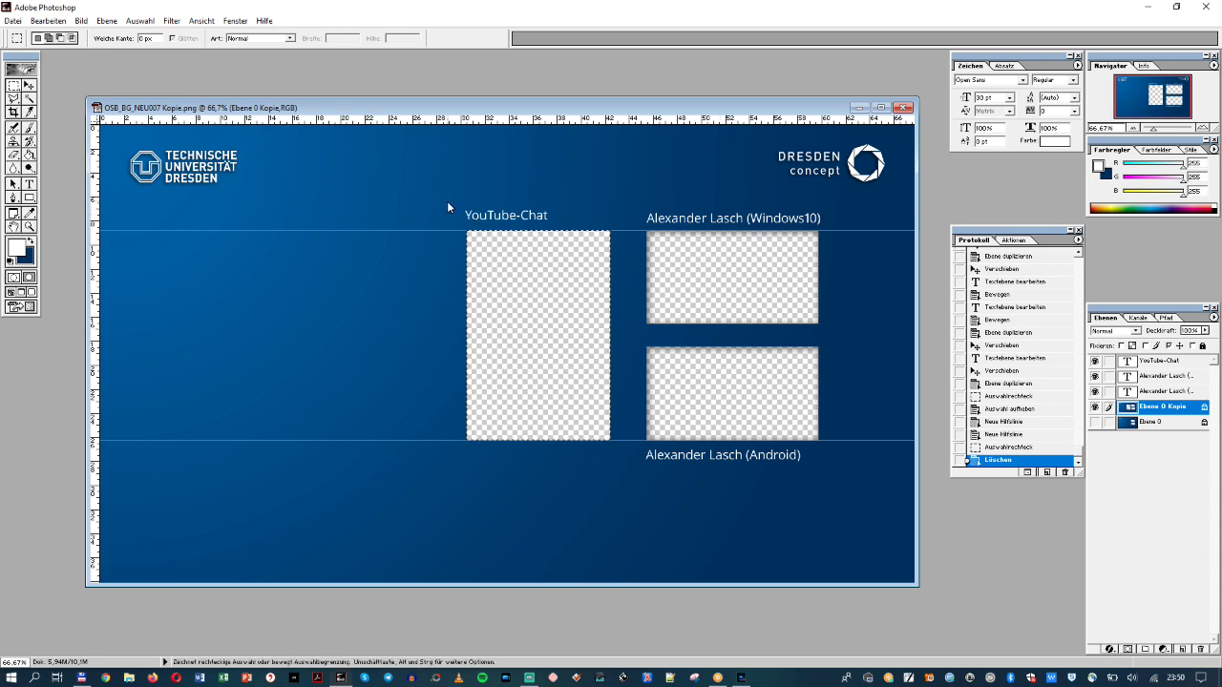
# - Select a rectangle slightly larger than the chat window and its label, and copy that area to a new layer
pyautogui.moveTo(447, 201); pyautogui.dragTo(582, 388)
pyautogui.moveTo(631, 467); pyautogui.dragTo(627, 464)
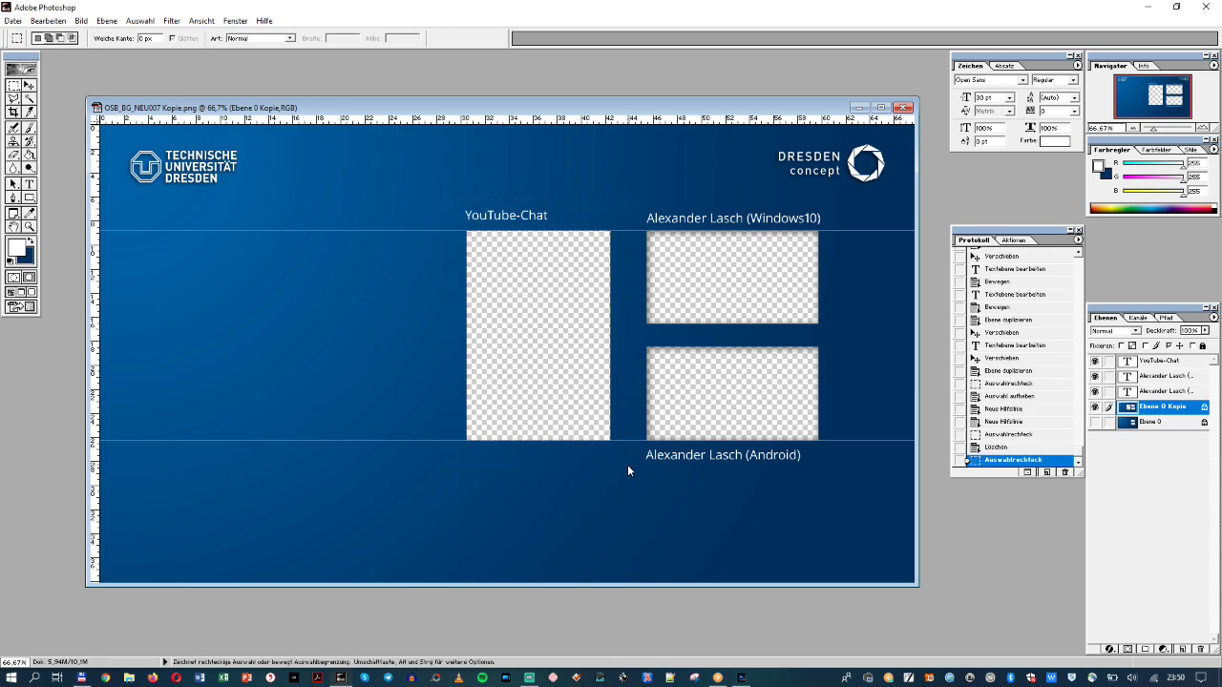
pyautogui.rightClick(624, 445)
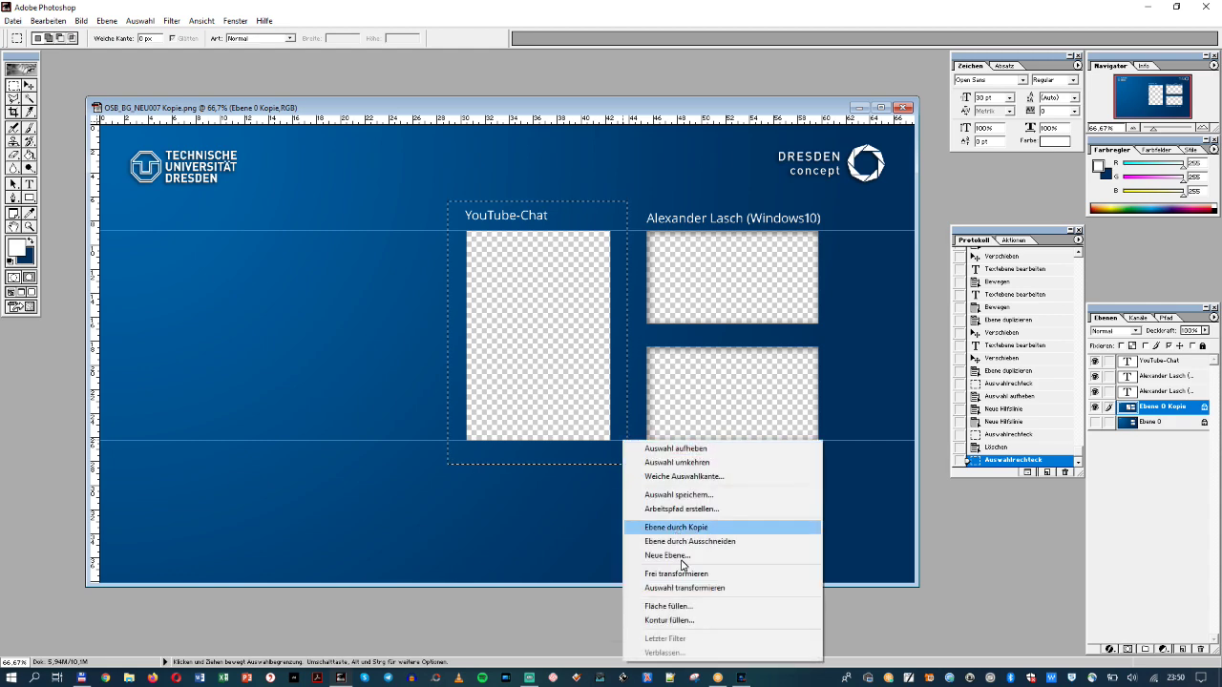
pyautogui.click(689, 528)
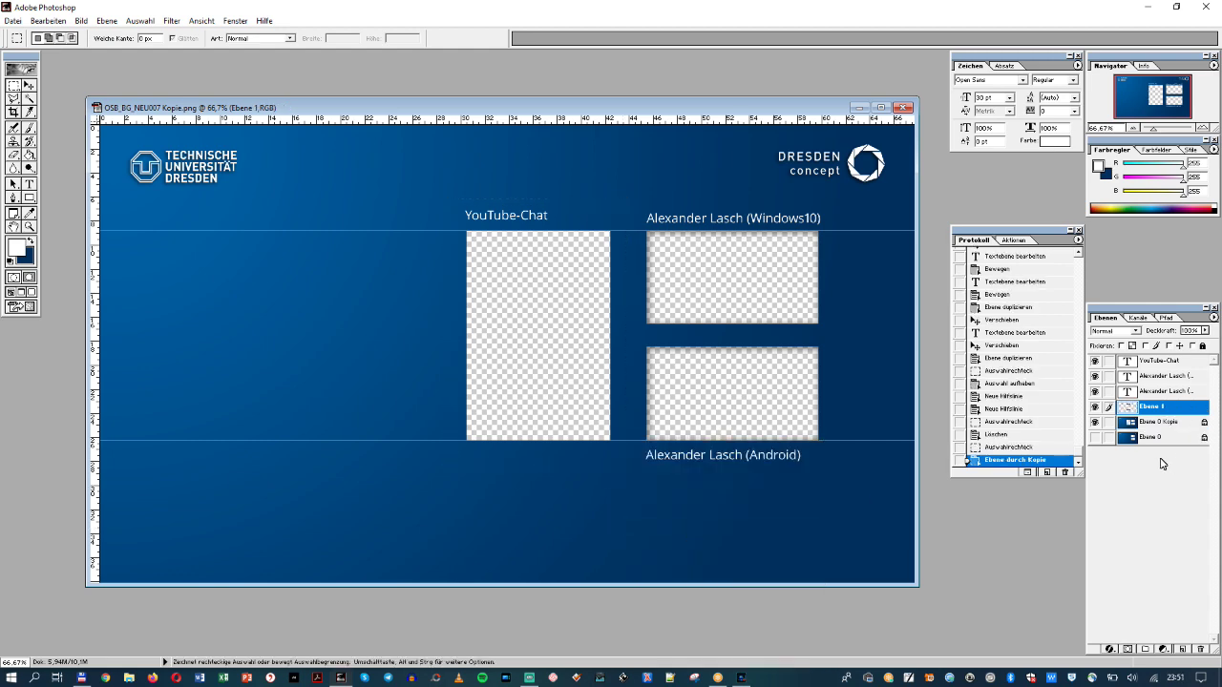
# - Give the new frame layer a drop shadow with a 126° angle, 16 px size and increased spread
pyautogui.doubleClick(1155, 410)
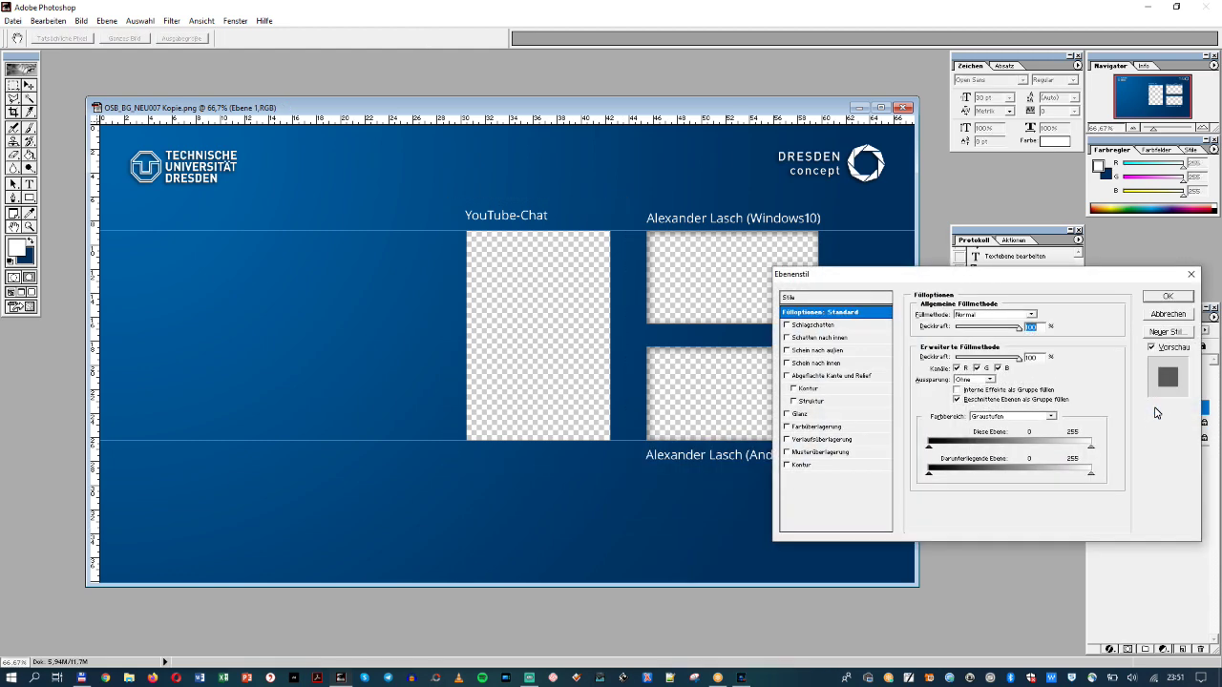
pyautogui.click(809, 326)
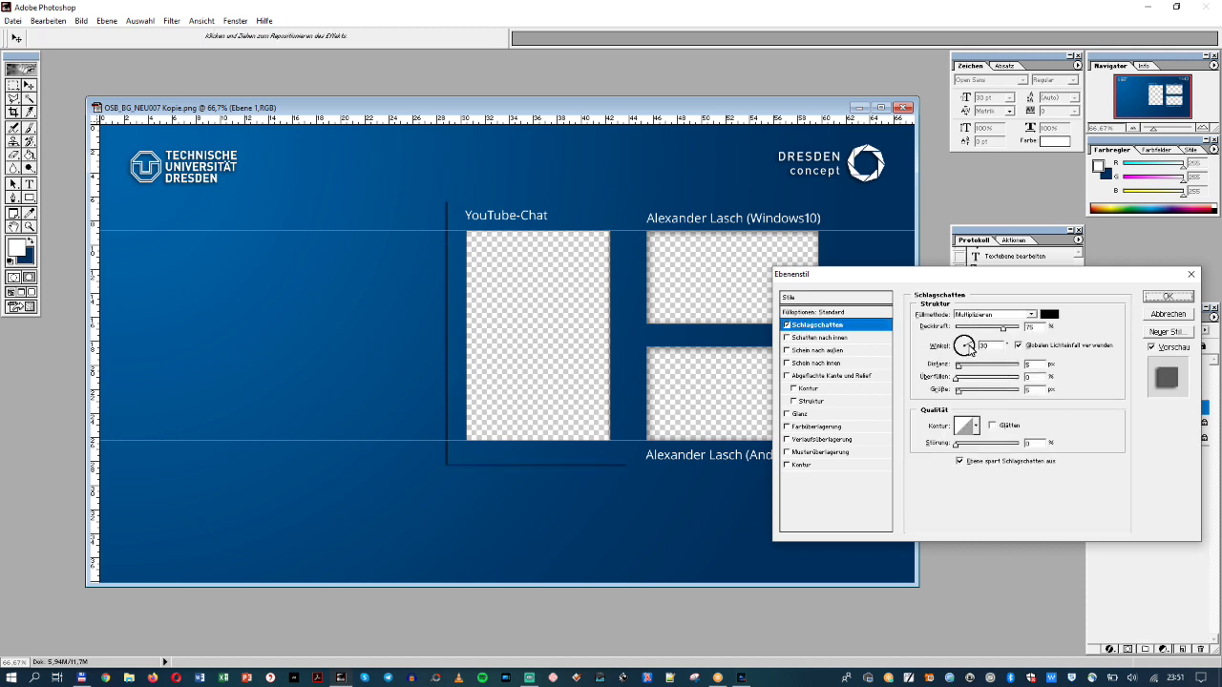
pyautogui.click(966, 346)
pyautogui.click(964, 345)
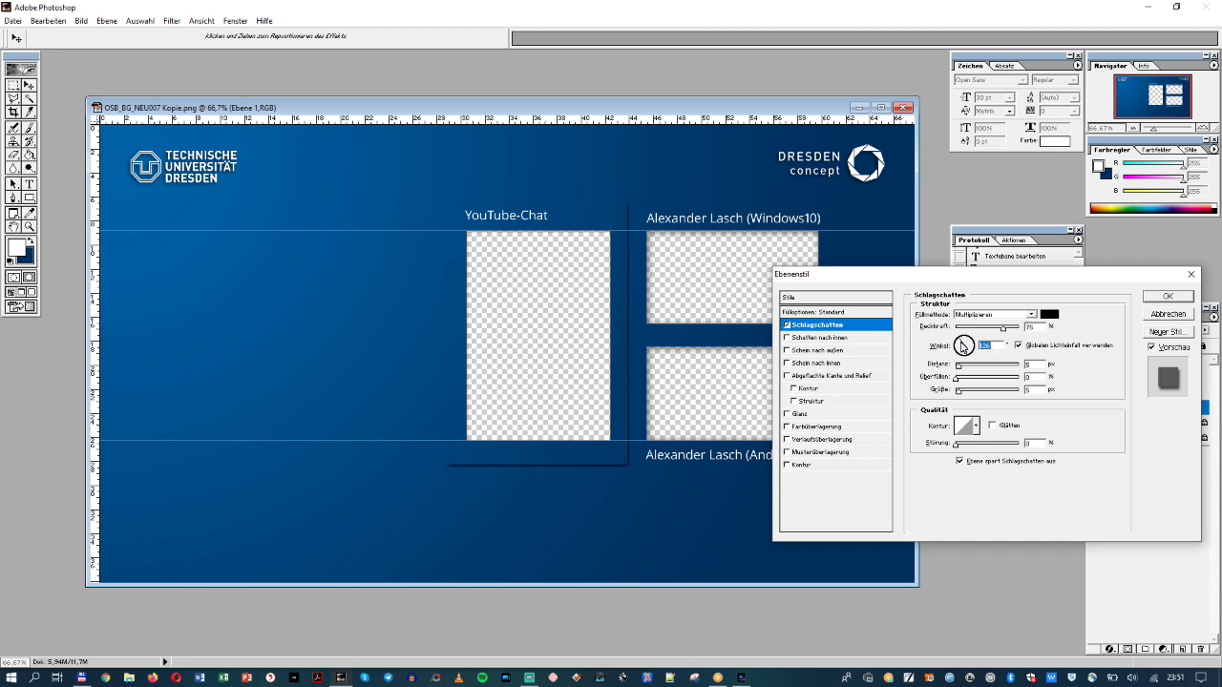
pyautogui.moveTo(959, 393)
pyautogui.mouseDown()
pyautogui.moveTo(975, 395)
pyautogui.moveTo(960, 382)
pyautogui.moveTo(976, 383)
pyautogui.mouseUp()
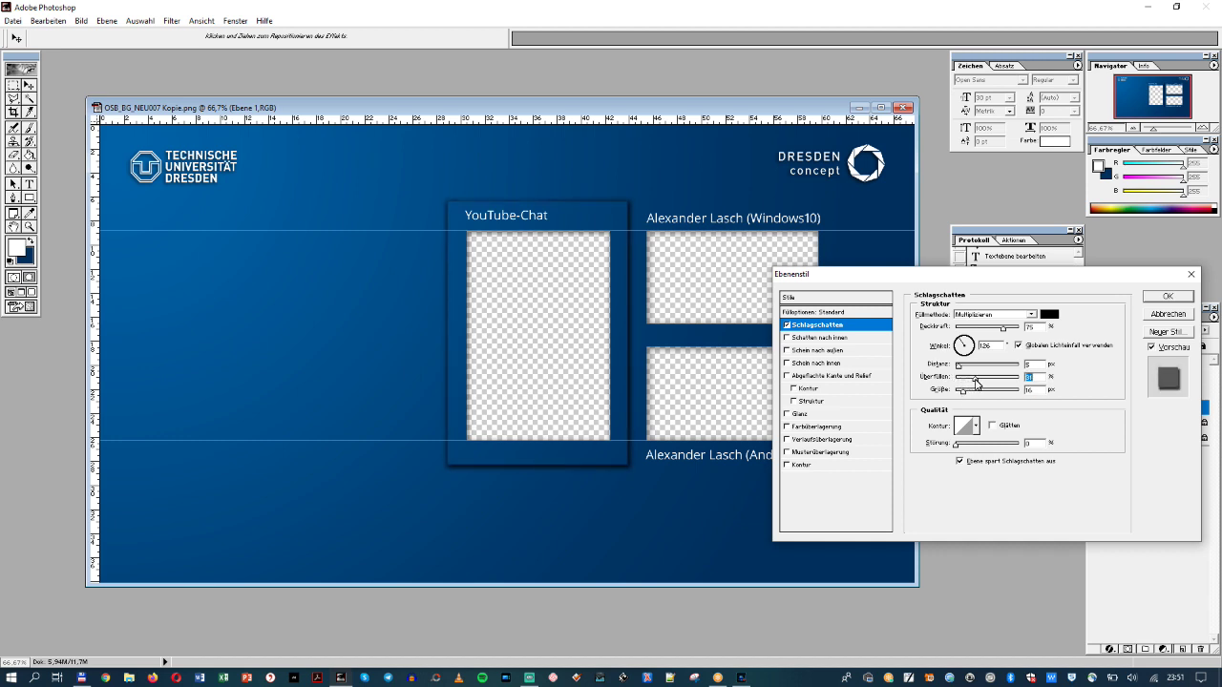
pyautogui.click(1167, 296)
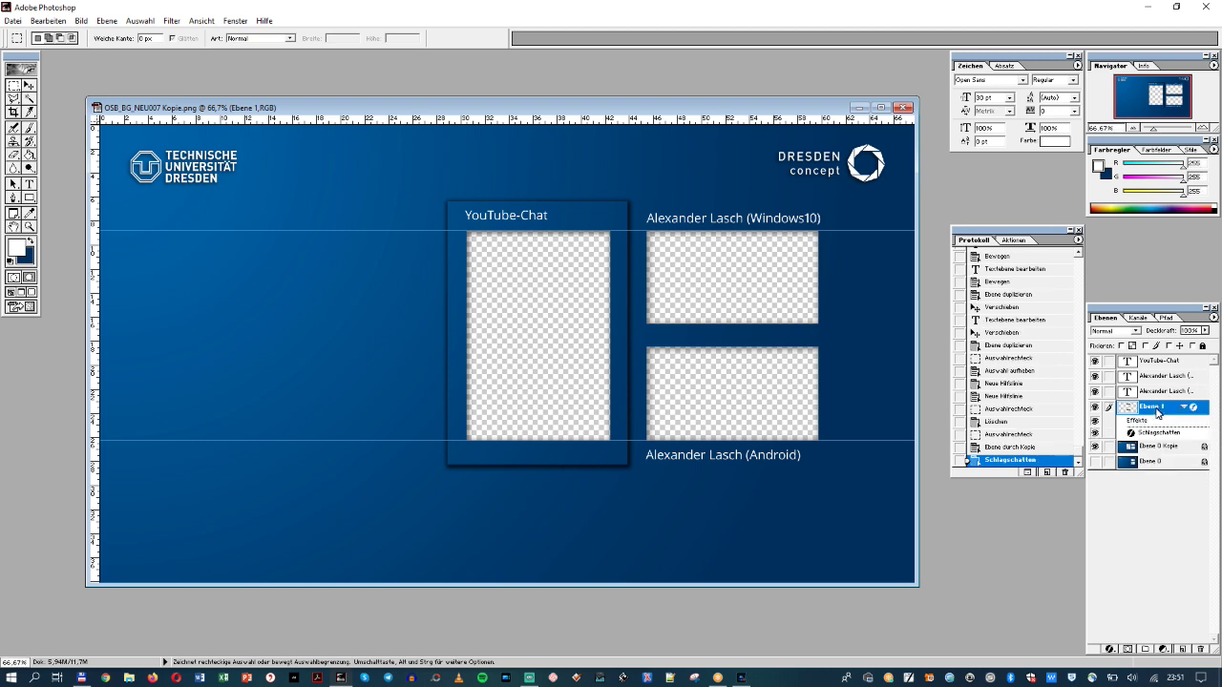
# - Move the shadowed layer Ebene 1 below Ebene 0 Kopie in the layer order
pyautogui.rightClick(1155, 450)
pyautogui.click(1162, 411)
pyautogui.moveTo(1161, 409); pyautogui.dragTo(1157, 458)
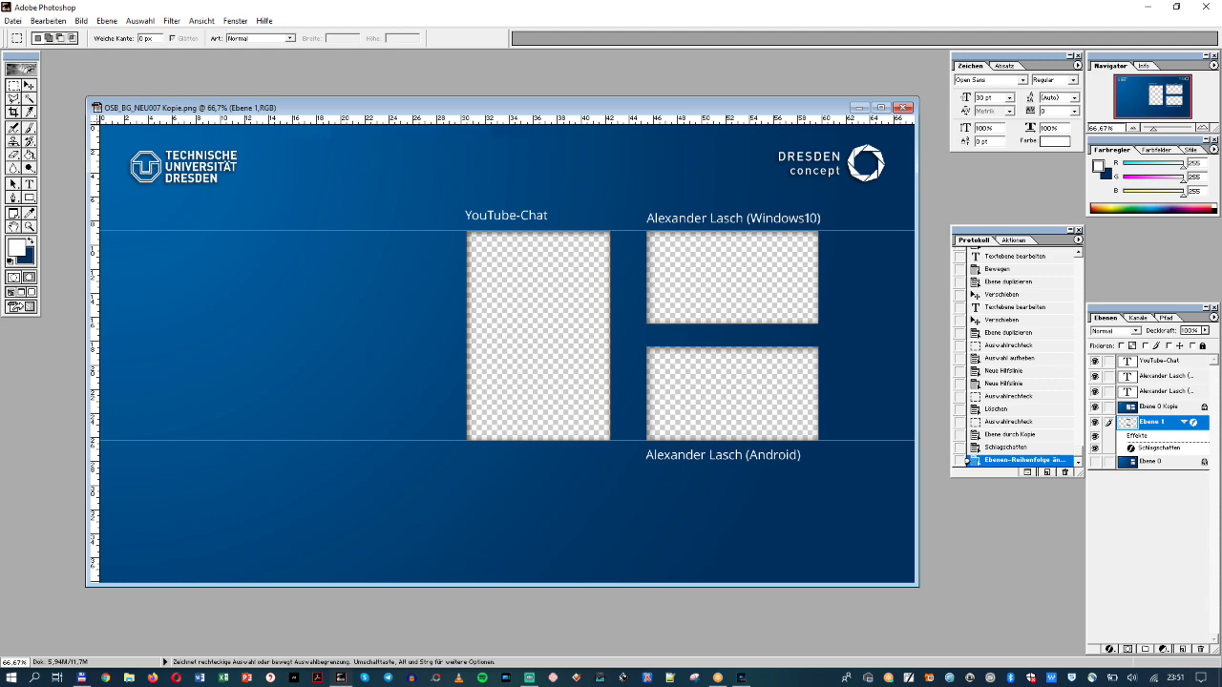
# - Merge all visible layers into one layer, leaving the hidden Ebene 0 separate
pyautogui.click(50, 22)
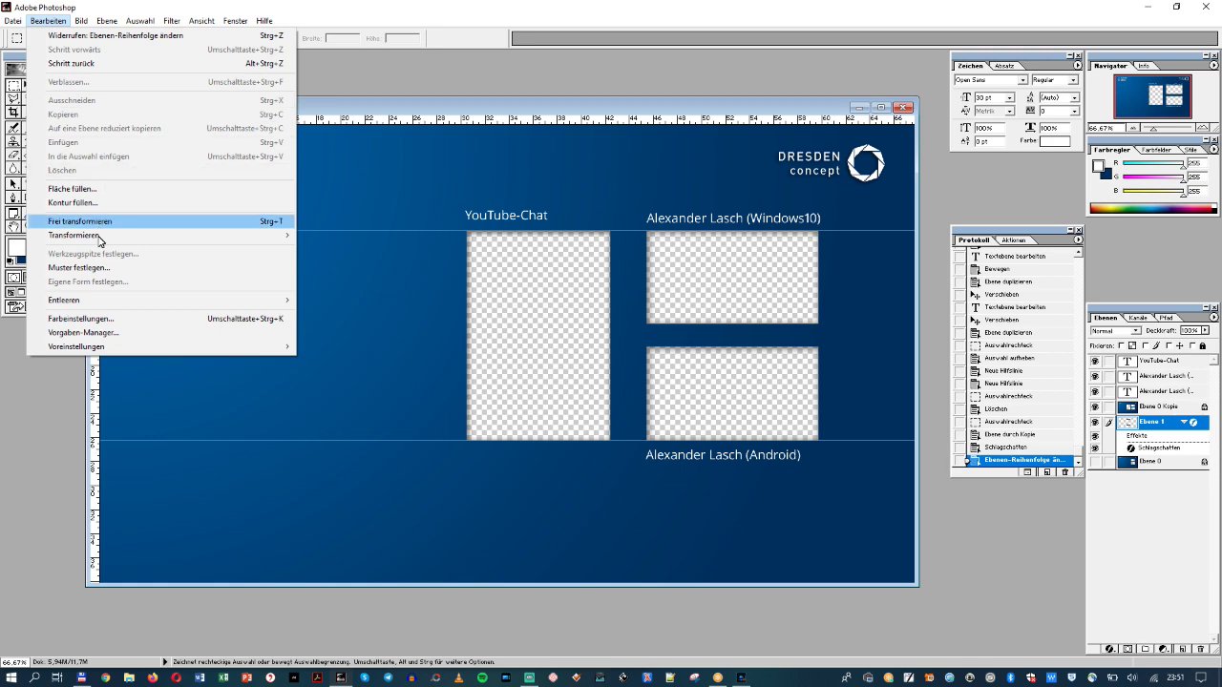
pyautogui.moveTo(106, 21)
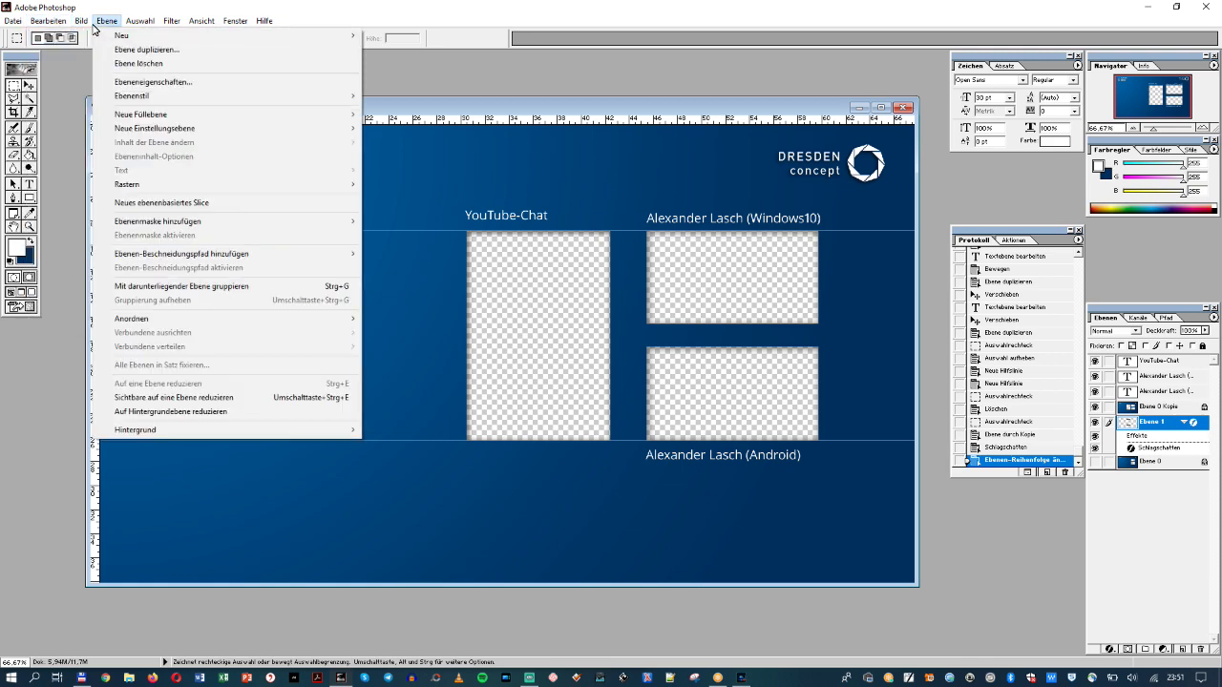
pyautogui.click(171, 397)
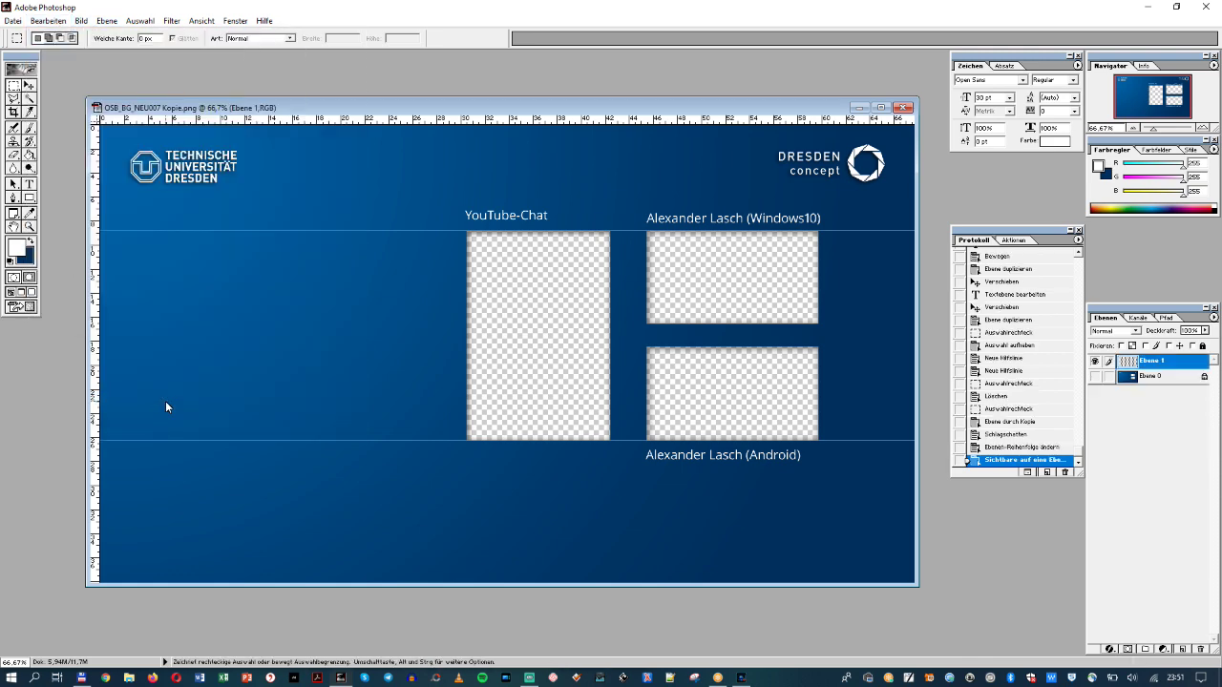
# - Save the merged overlay as a PNG without interlacing, overwriting OSB_BG_NEU007 Kopie.png on the Desktop
pyautogui.click(14, 23)
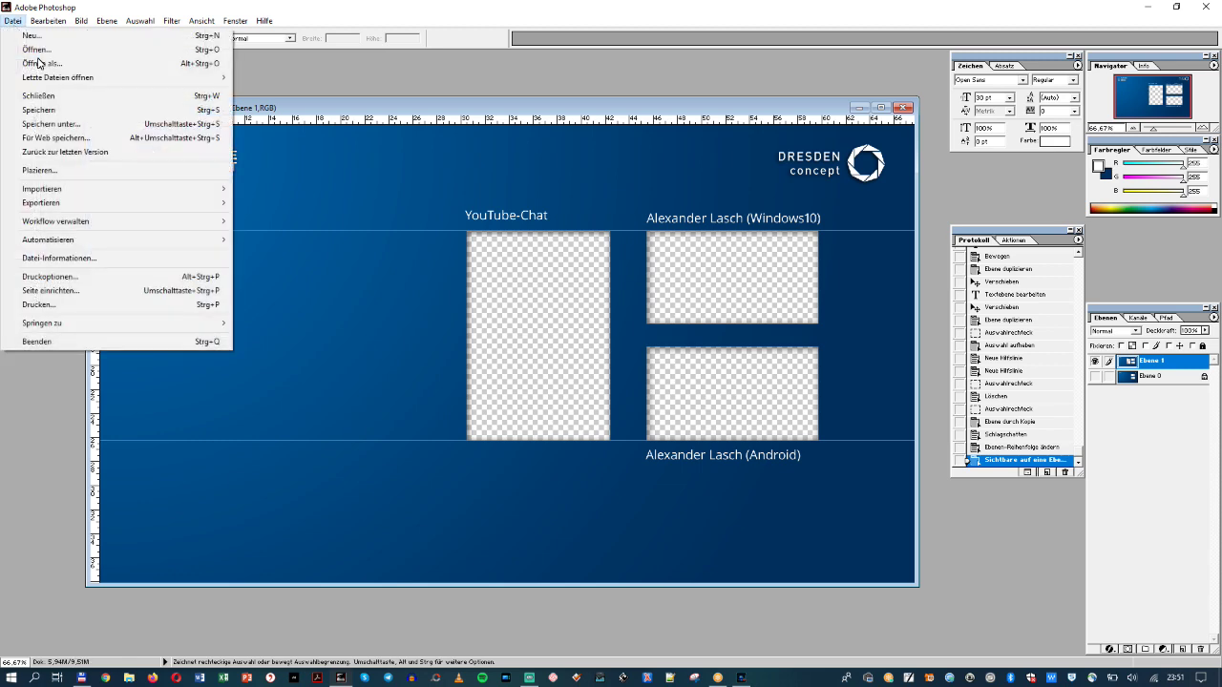
pyautogui.click(69, 125)
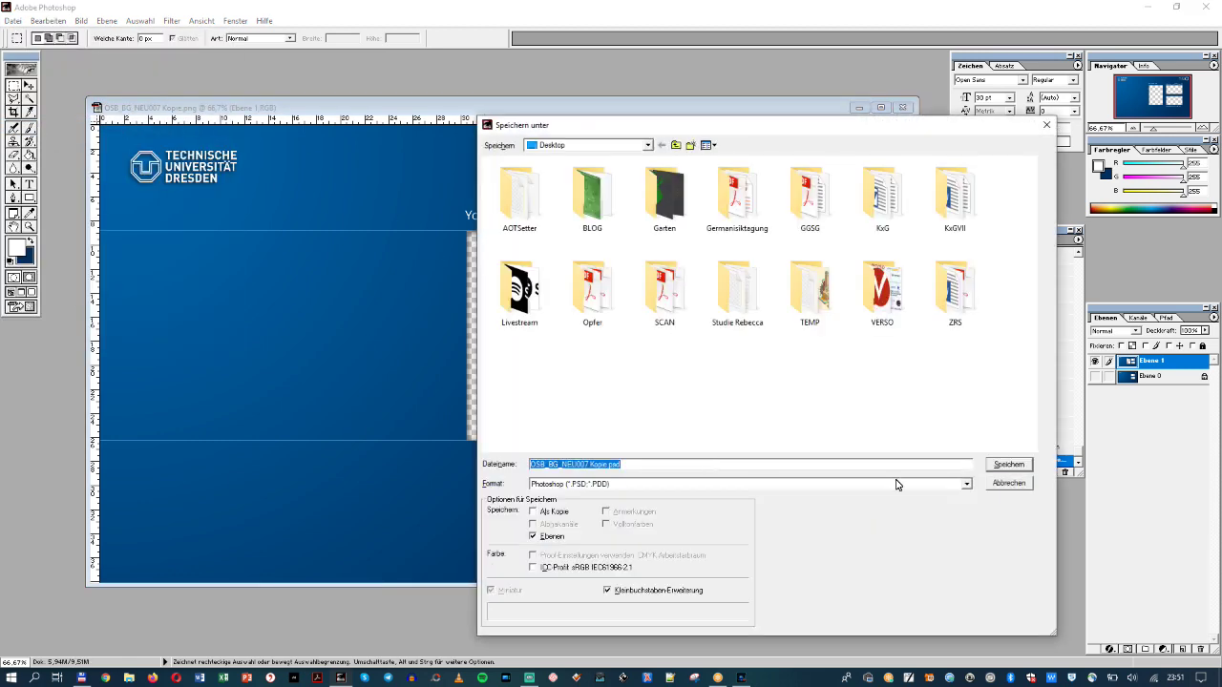
pyautogui.click(966, 484)
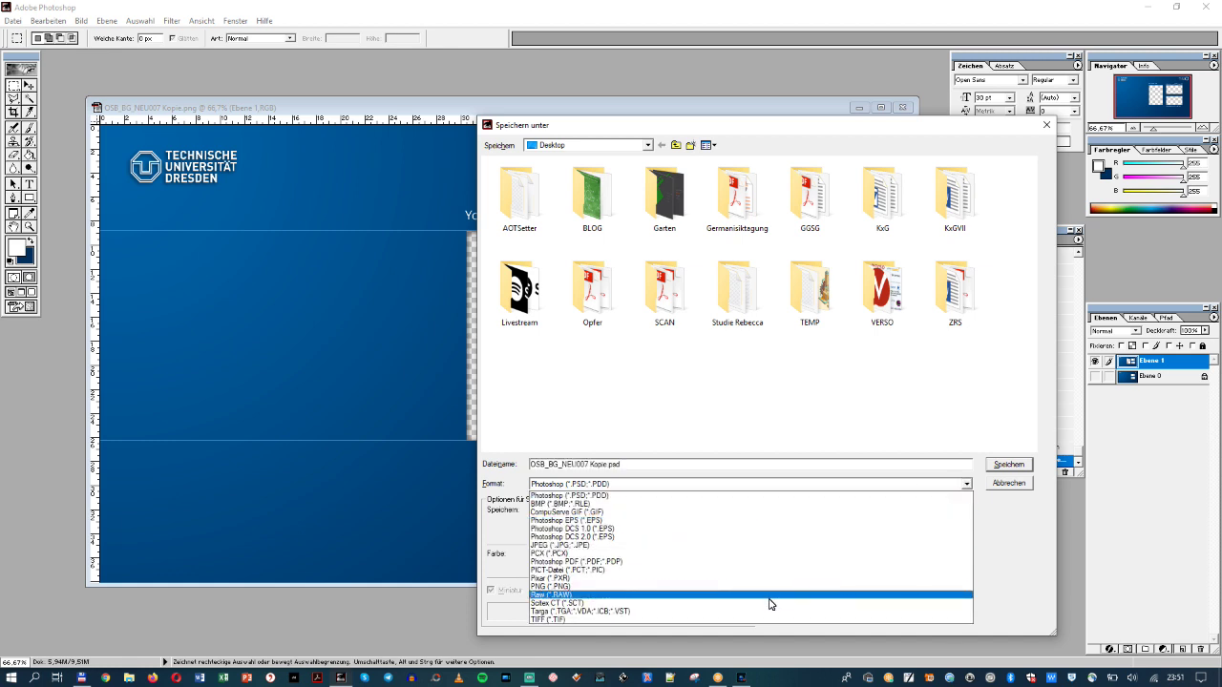
pyautogui.click(769, 593)
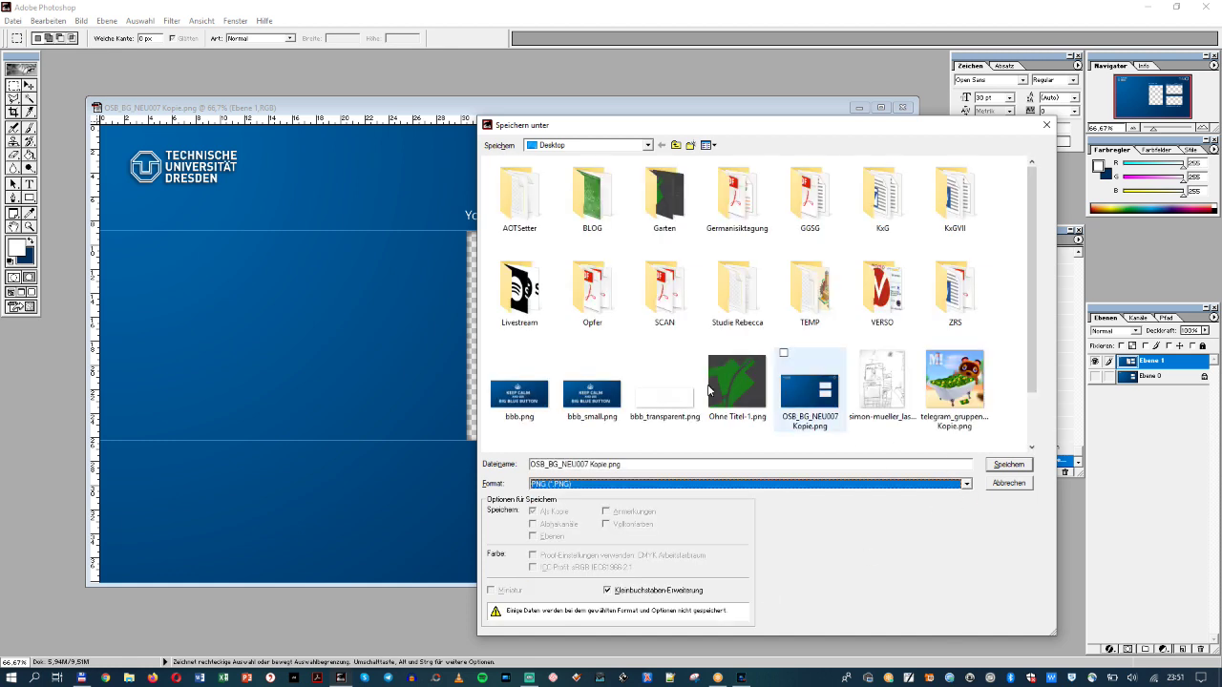
pyautogui.click(813, 389)
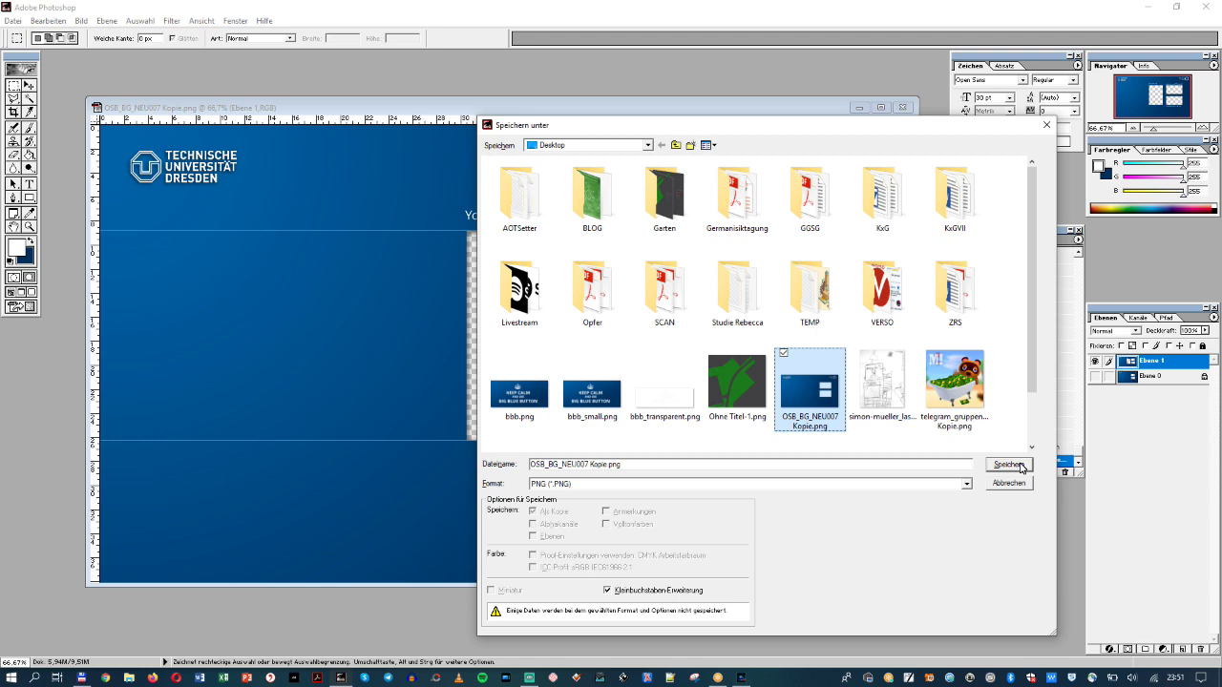
pyautogui.click(1010, 465)
pyautogui.click(603, 257)
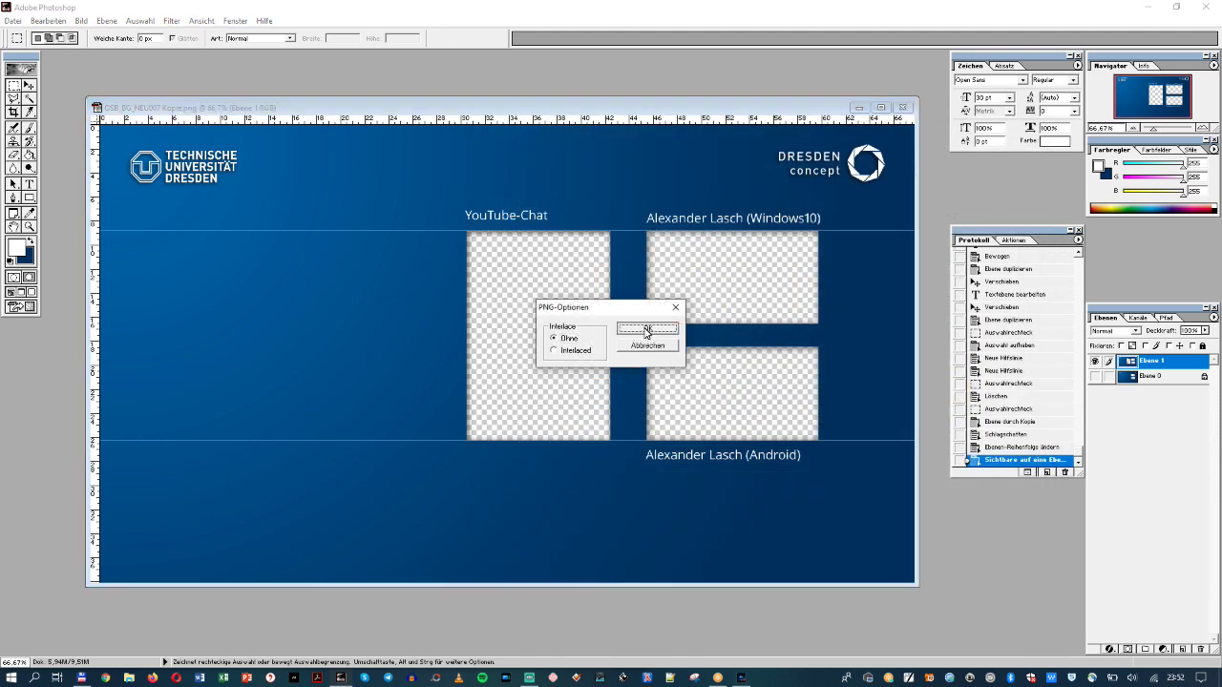
pyautogui.click(646, 329)
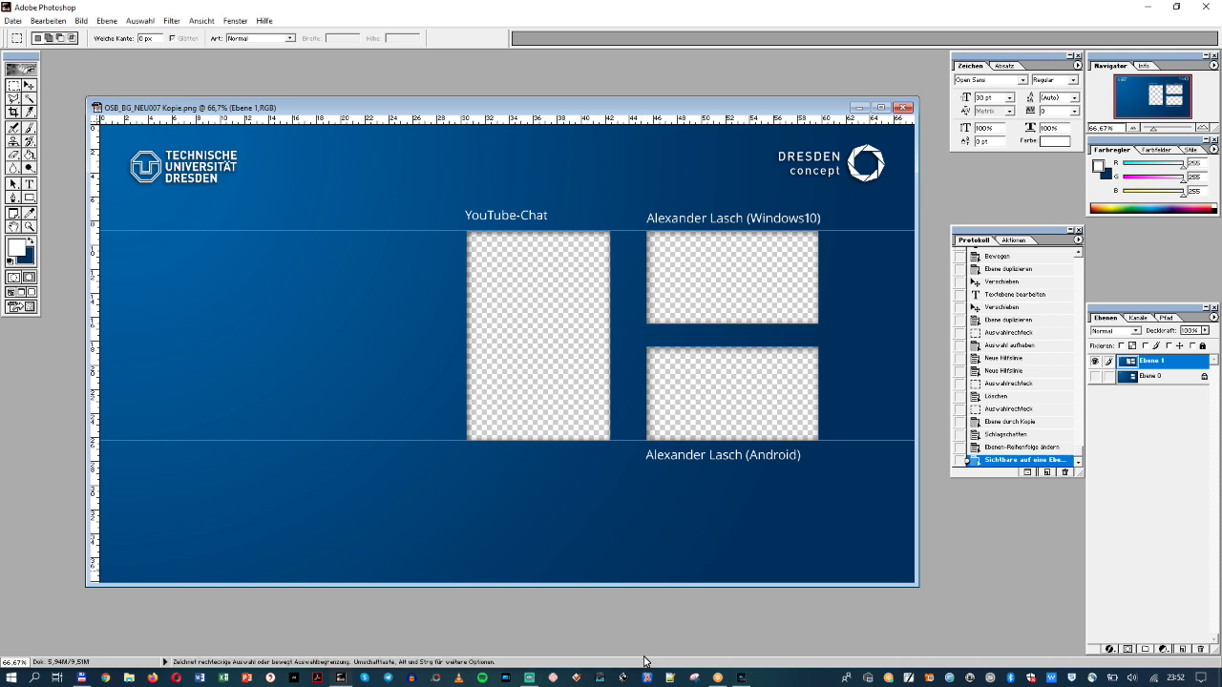
# - Switch to Streamlabs OBS with the GoToMeeting webcams shown alongside, and add a new Bild source to the scene
pyautogui.click(530, 679)
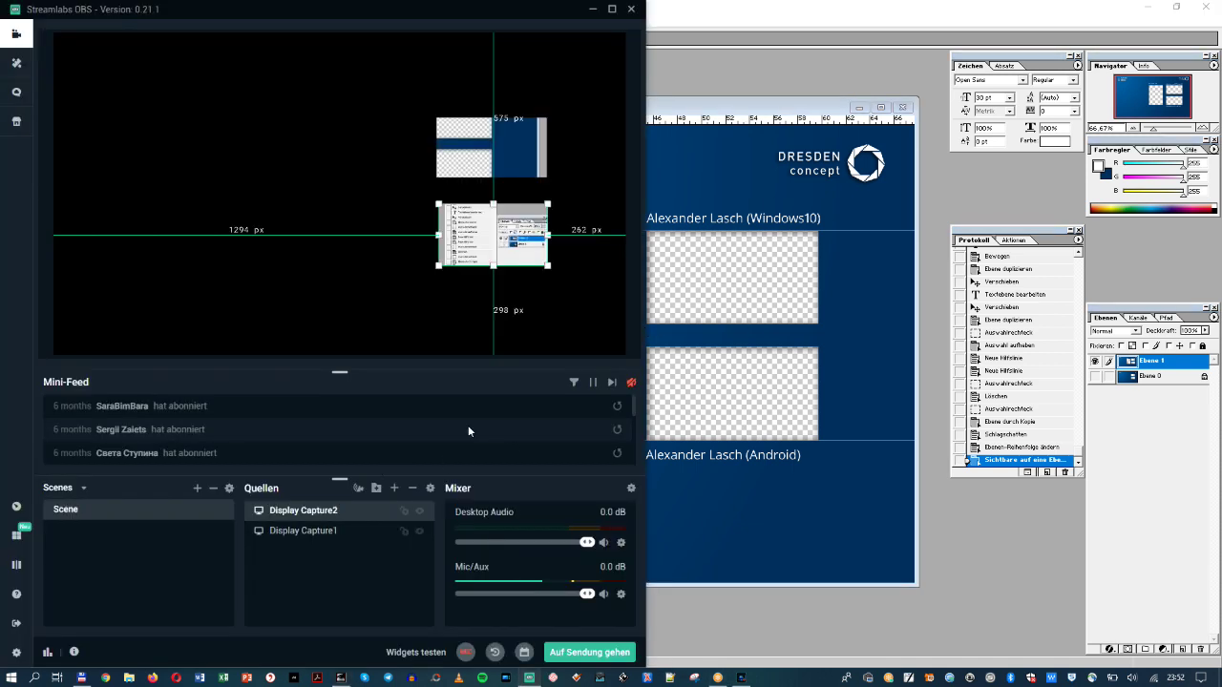
pyautogui.click(719, 679)
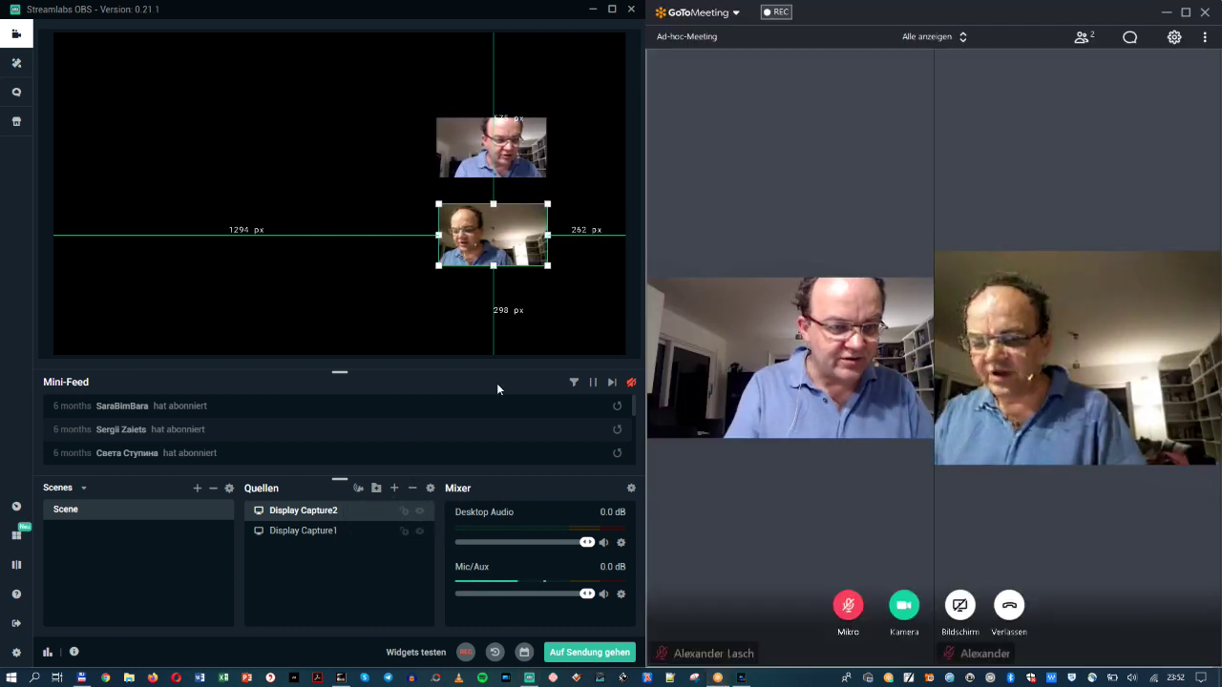
pyautogui.click(396, 489)
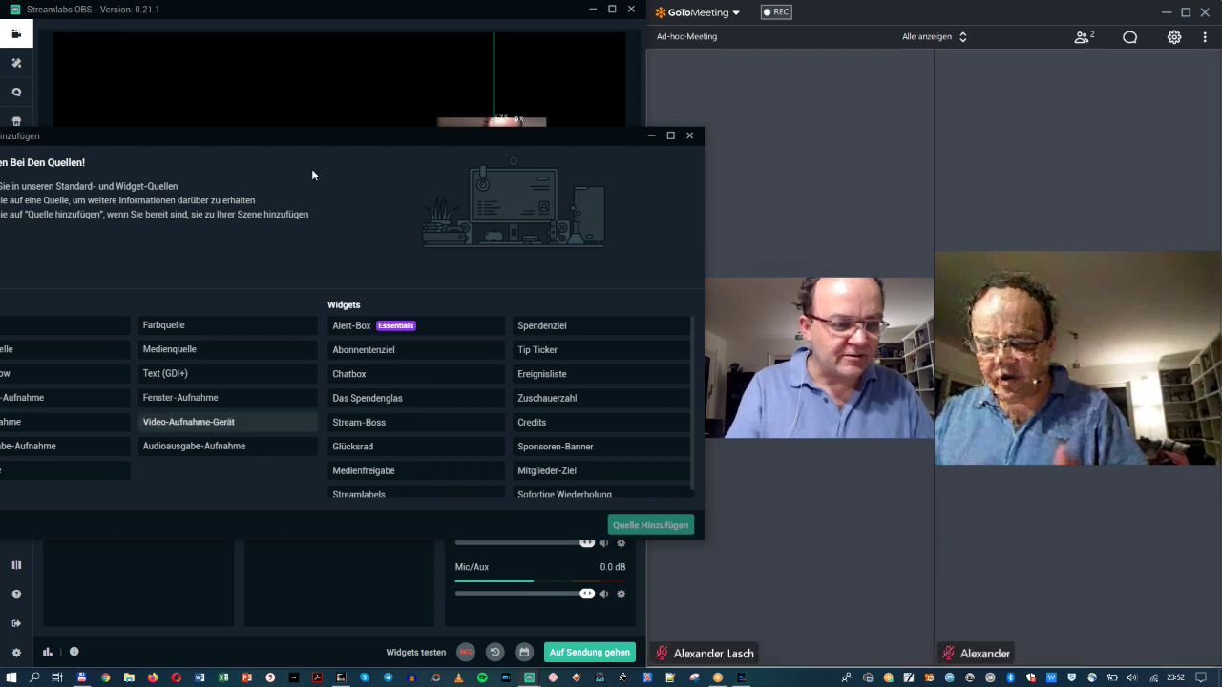
pyautogui.moveTo(304, 140); pyautogui.dragTo(473, 173)
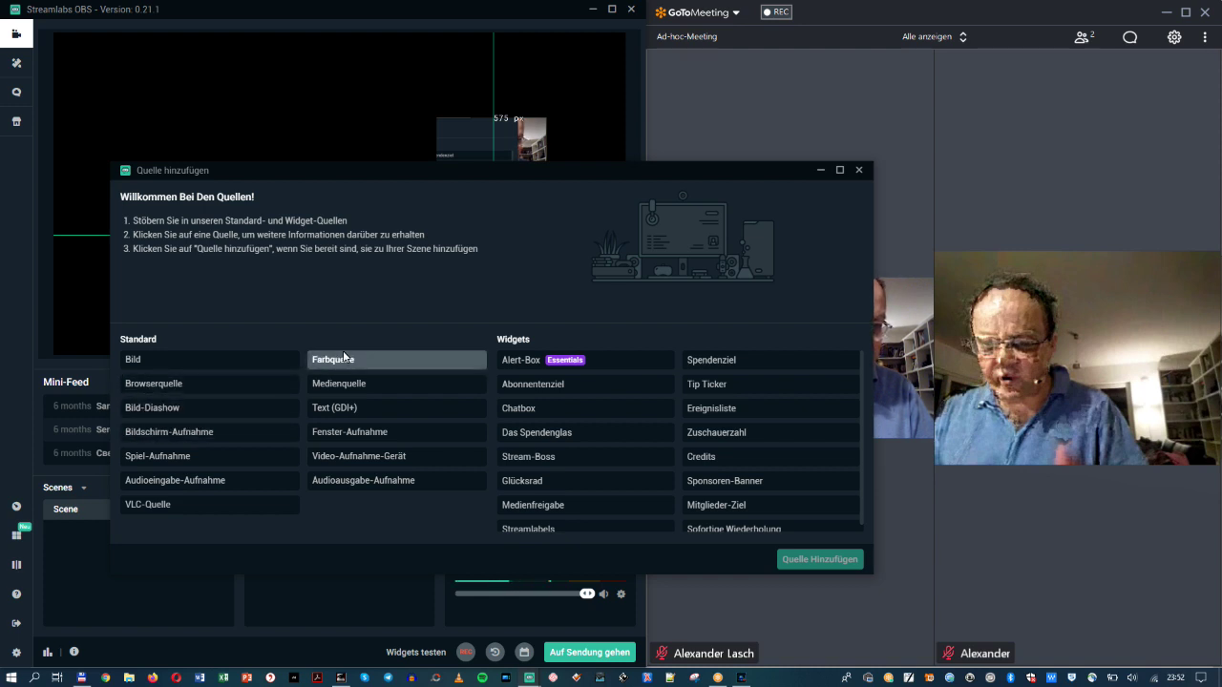
pyautogui.click(166, 360)
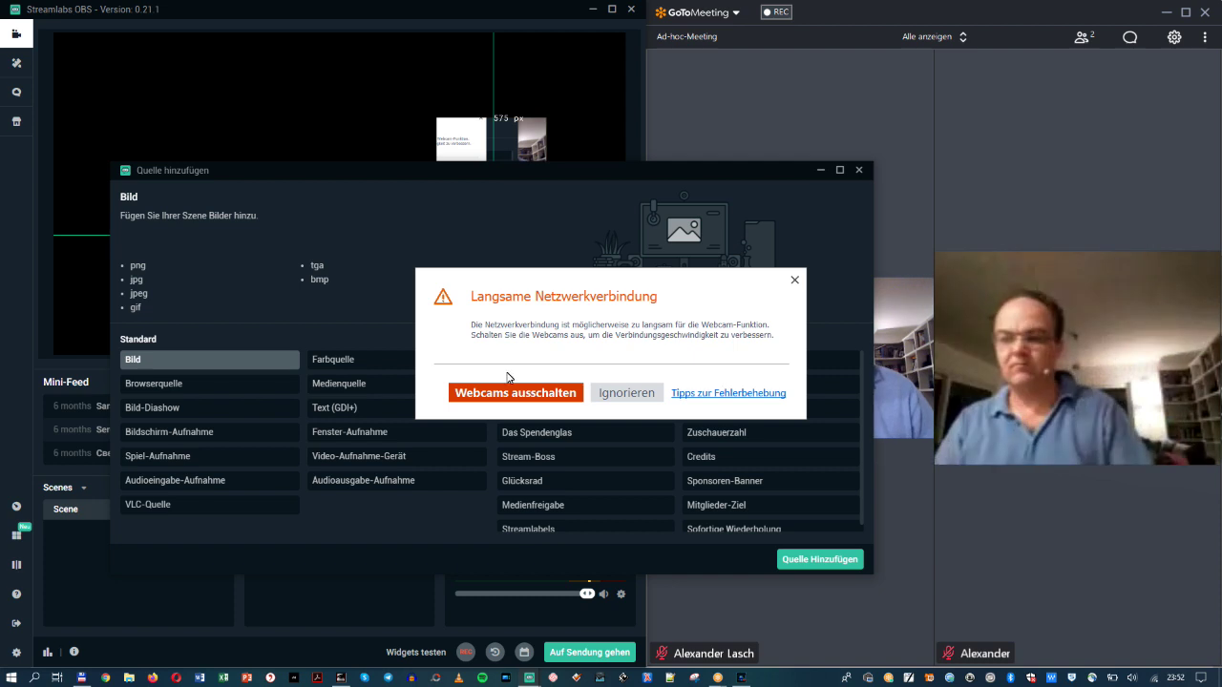
pyautogui.click(625, 394)
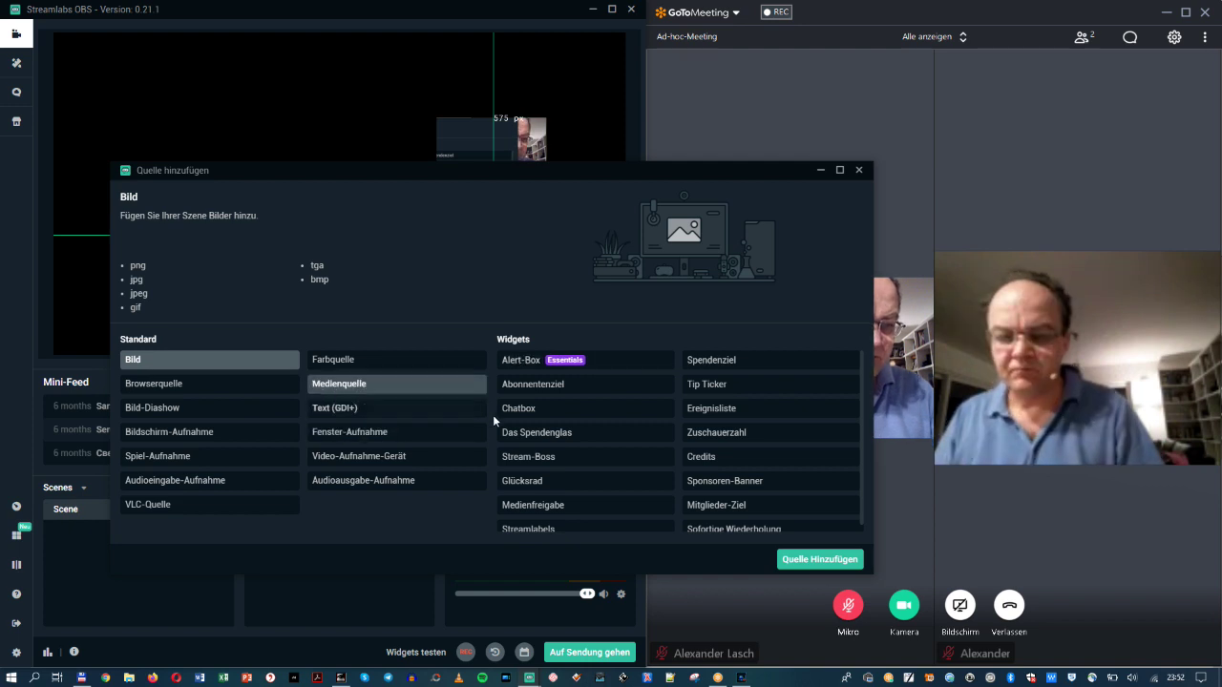
pyautogui.click(810, 561)
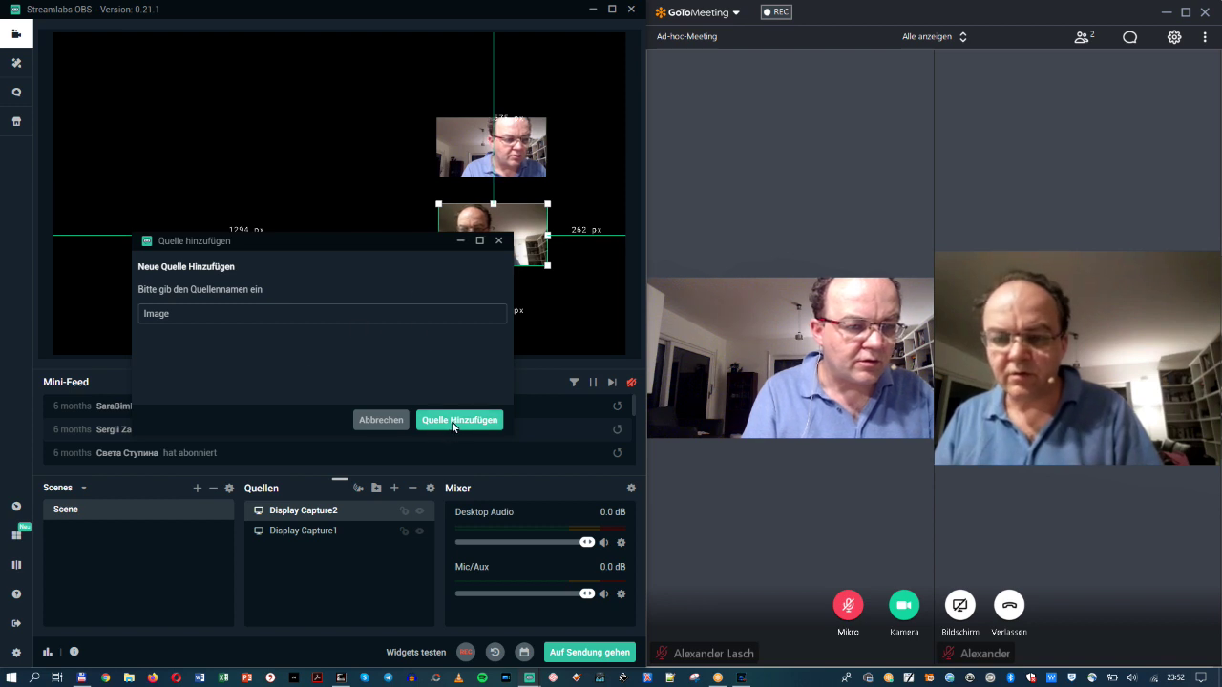
pyautogui.click(455, 424)
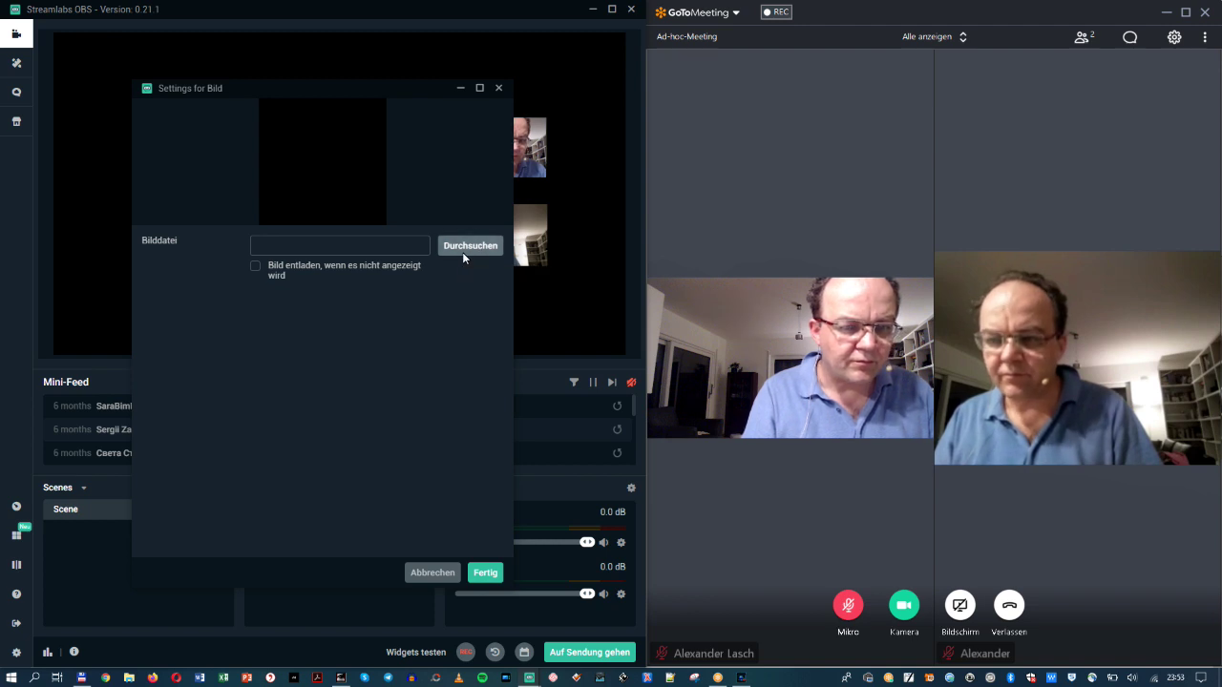
# - Load OSB_BG_NEU007 Kopie.png from the Desktop as the new source's image file and finish its settings
pyautogui.click(463, 254)
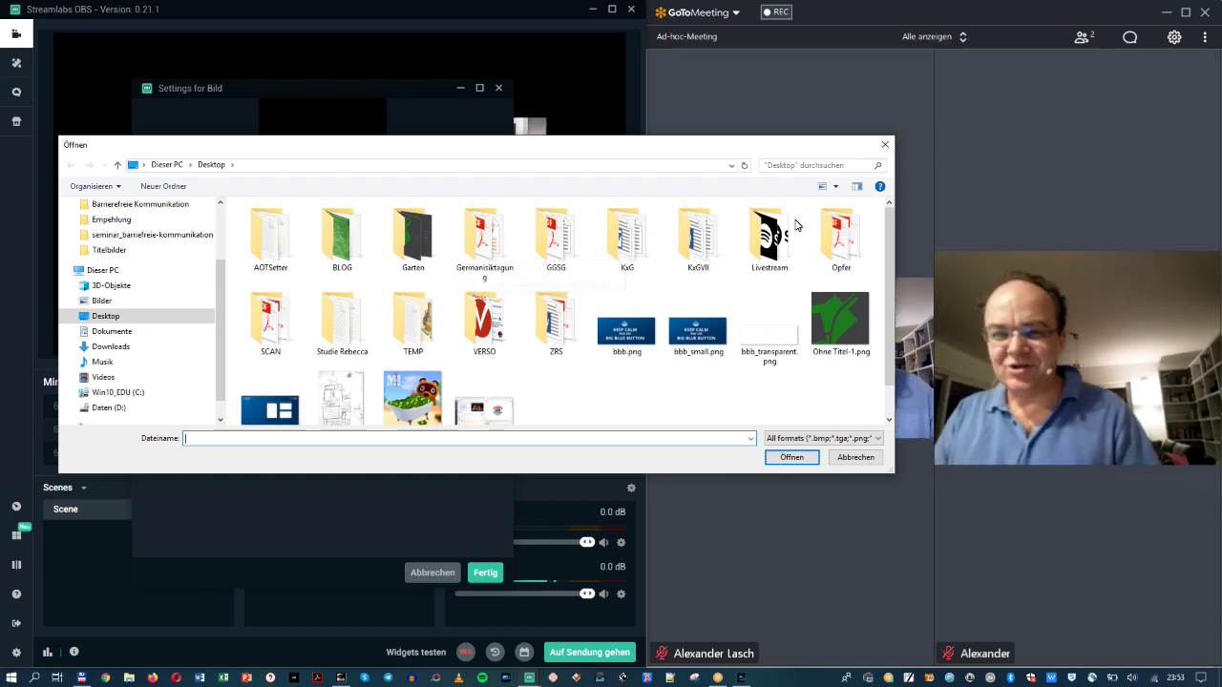
pyautogui.scroll(-1, 888, 273)
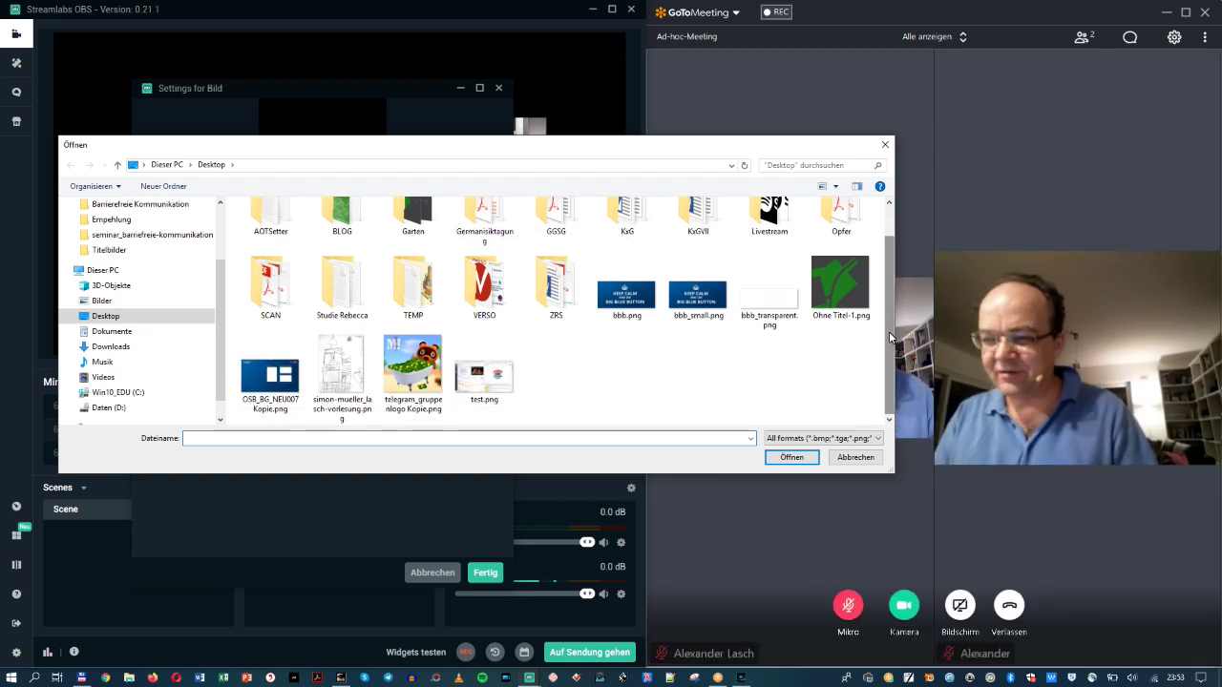
pyautogui.click(261, 386)
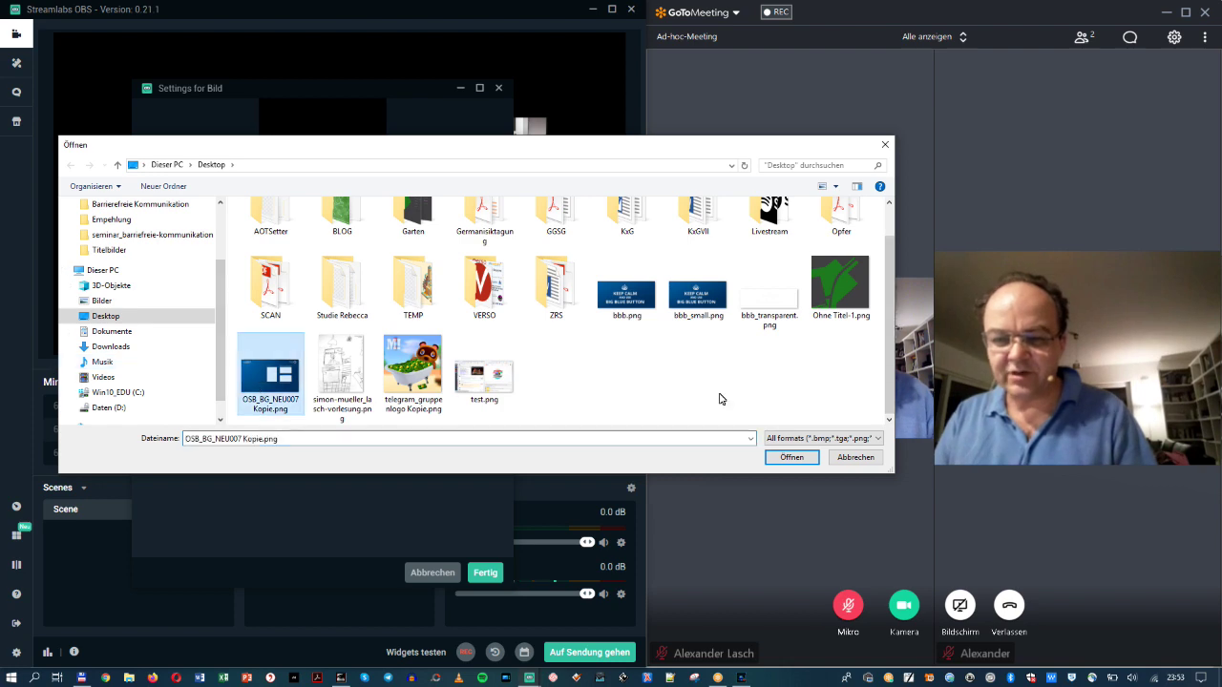
pyautogui.click(793, 458)
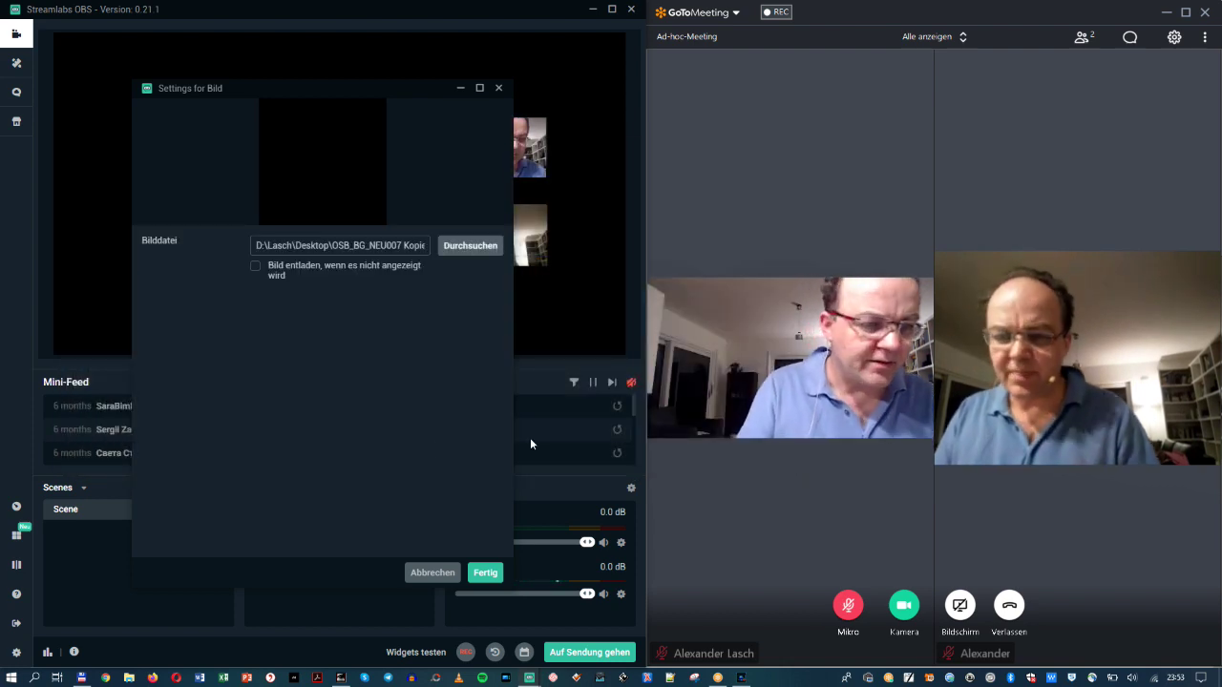
pyautogui.click(483, 576)
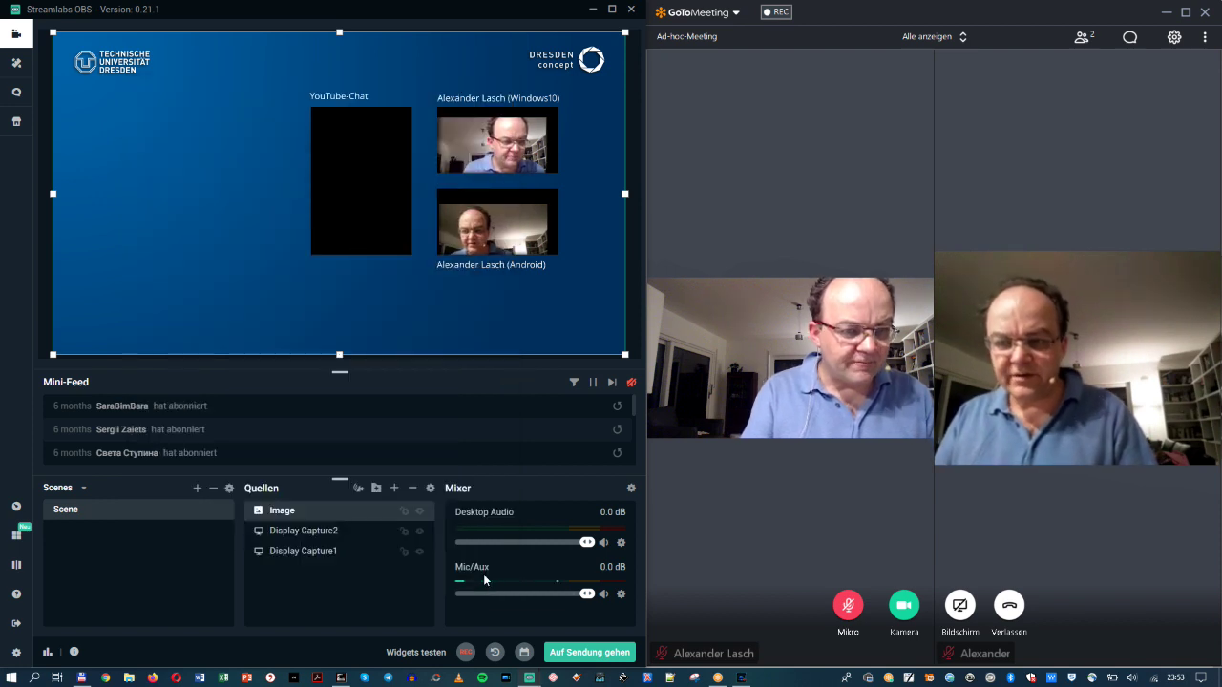
# - Move the Image source below both display captures, and enlarge and position each capture to cover its webcam cut-out
pyautogui.moveTo(317, 511); pyautogui.dragTo(317, 557)
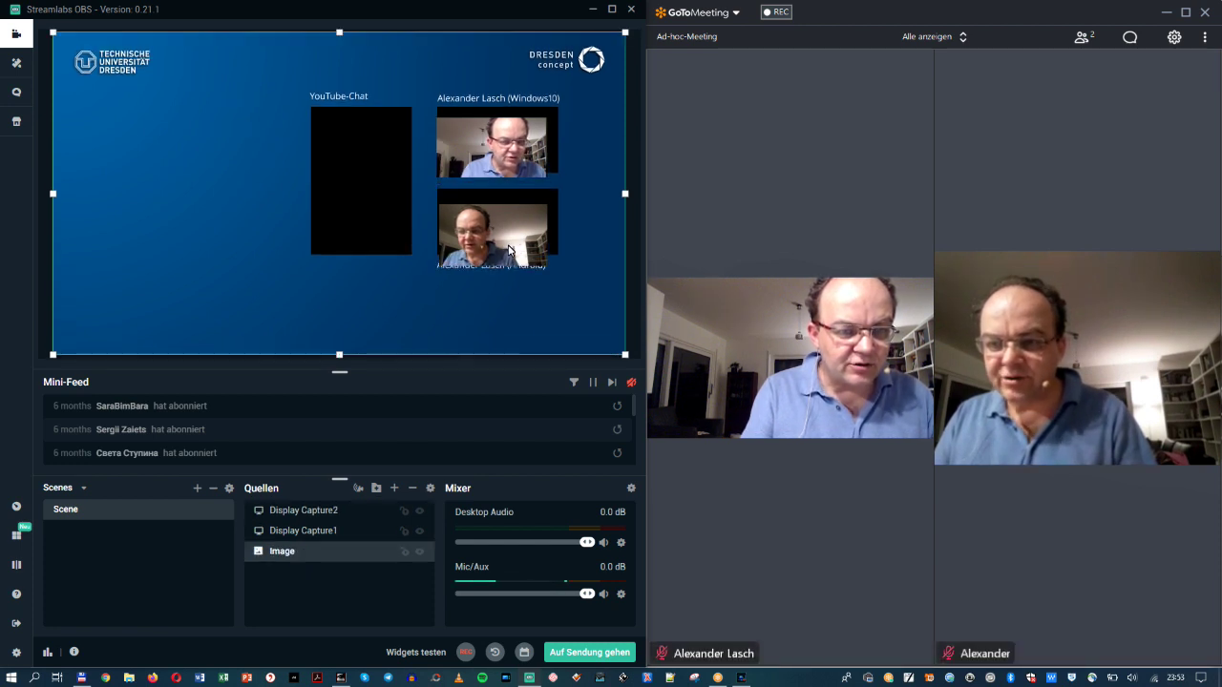
pyautogui.click(314, 528)
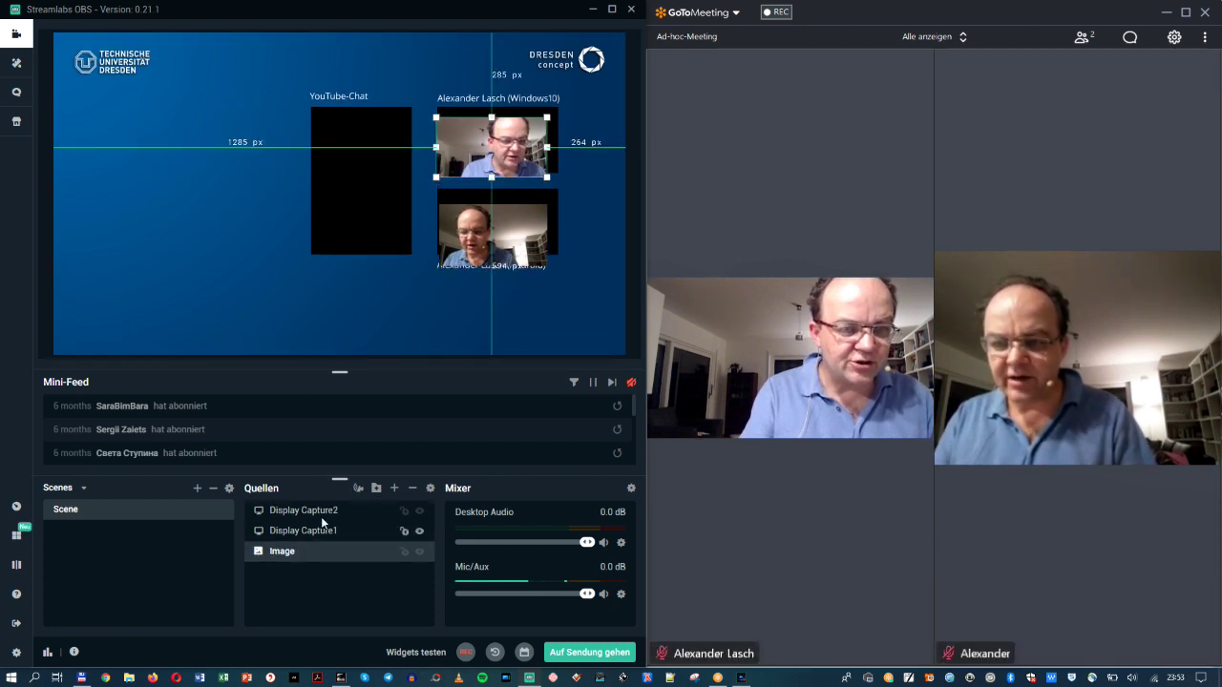
pyautogui.moveTo(540, 159); pyautogui.dragTo(562, 176)
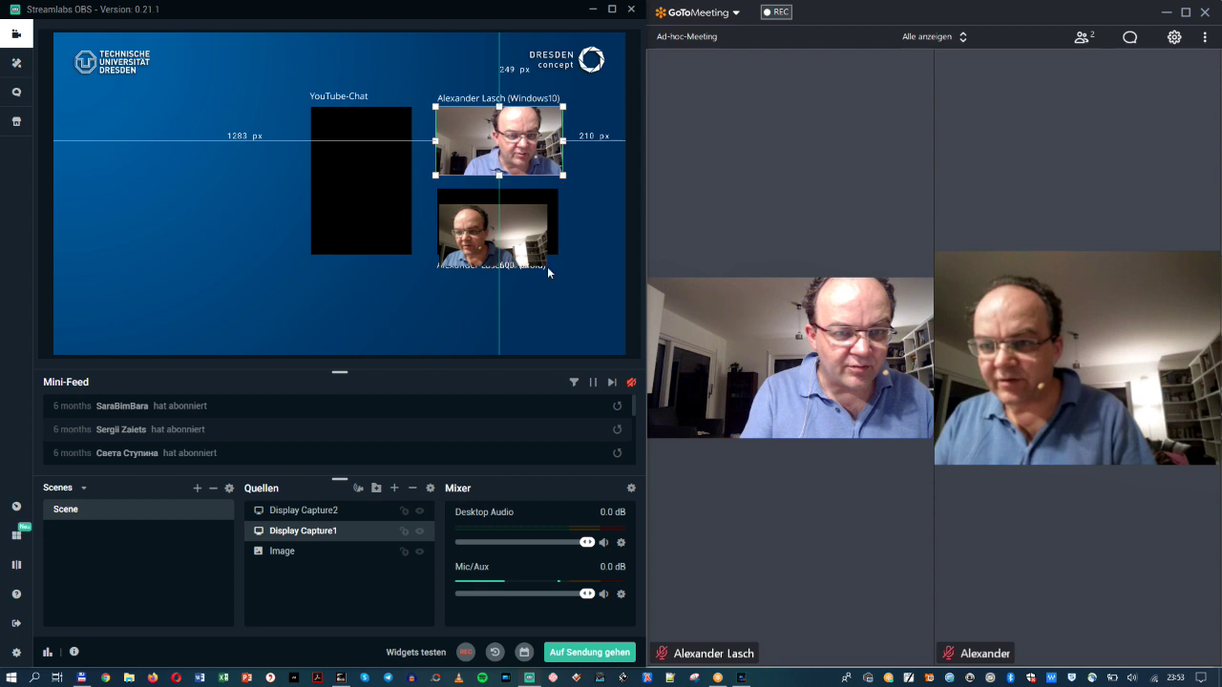
pyautogui.click(324, 514)
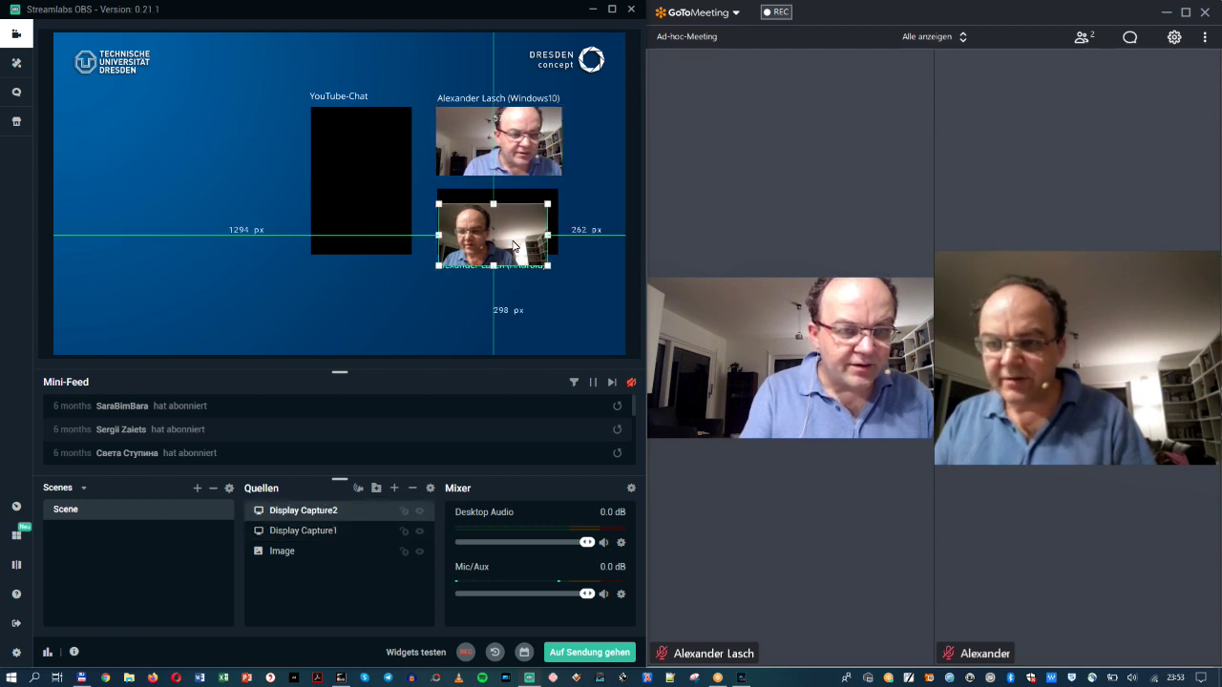
pyautogui.moveTo(513, 236); pyautogui.dragTo(570, 264)
# - Reorder the sources so that Image is on top, followed by Display Capture1 and Display Capture2
pyautogui.moveTo(286, 535); pyautogui.dragTo(287, 511)
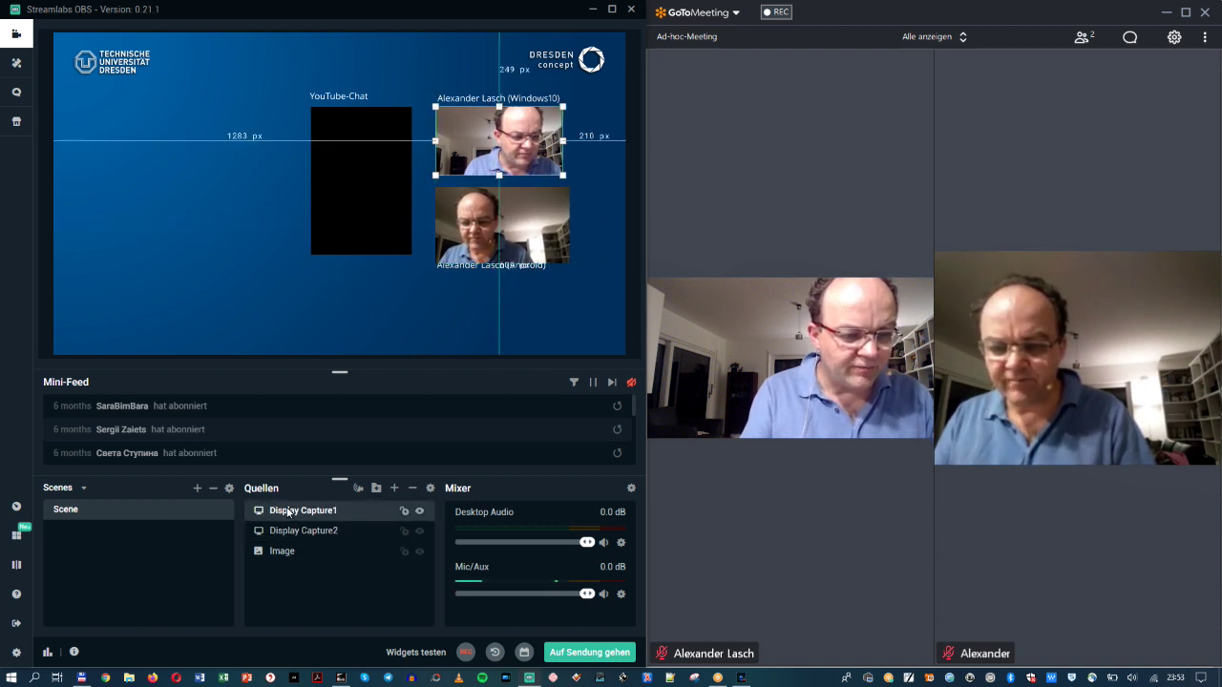
pyautogui.click(281, 551)
pyautogui.moveTo(288, 510); pyautogui.dragTo(290, 513)
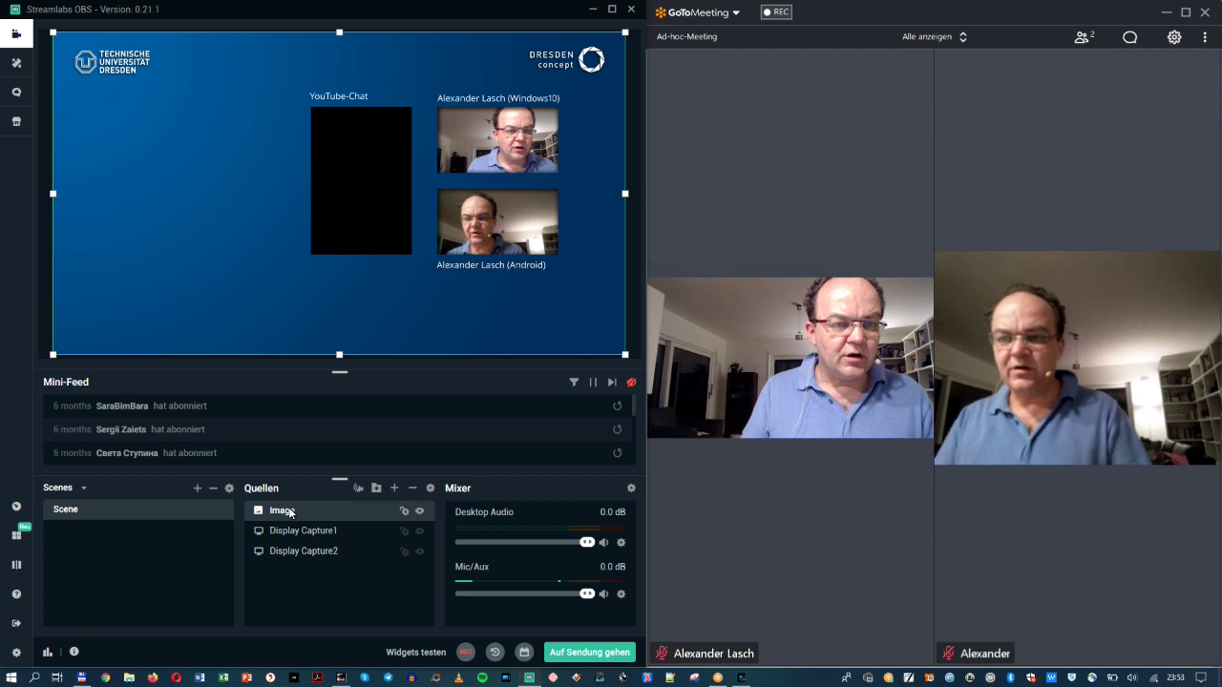